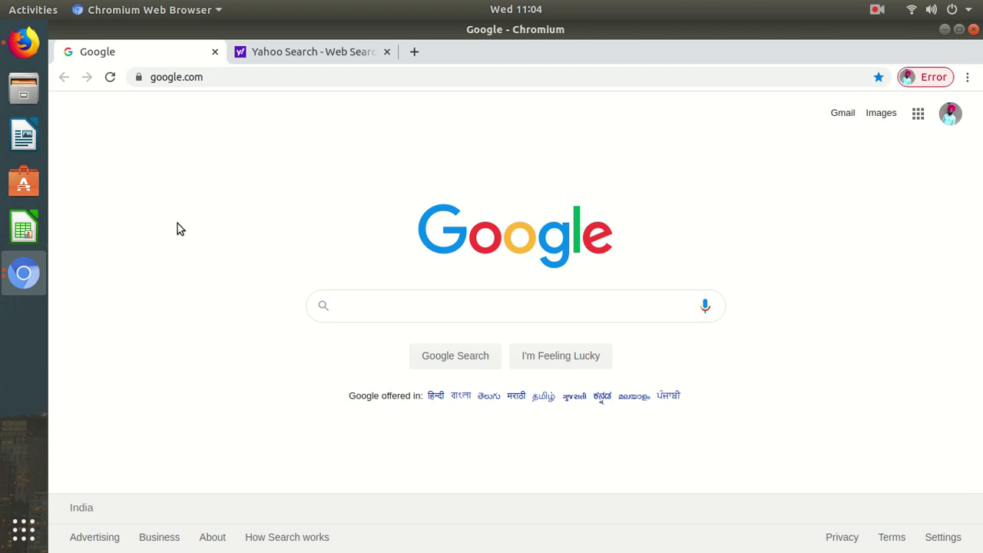
Step: Search the web for google forms and open Google Forms for personal use from its product page
text(go)
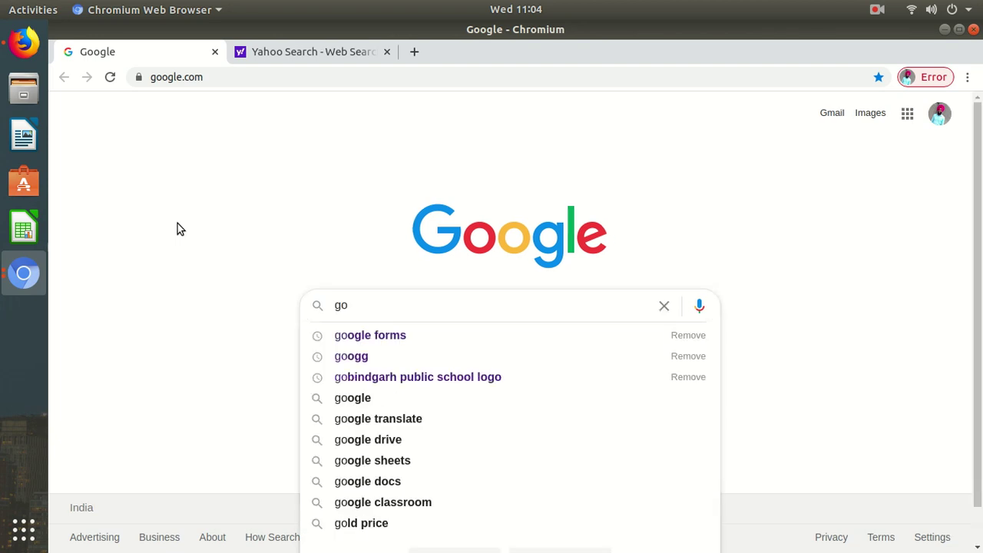
click(392, 338)
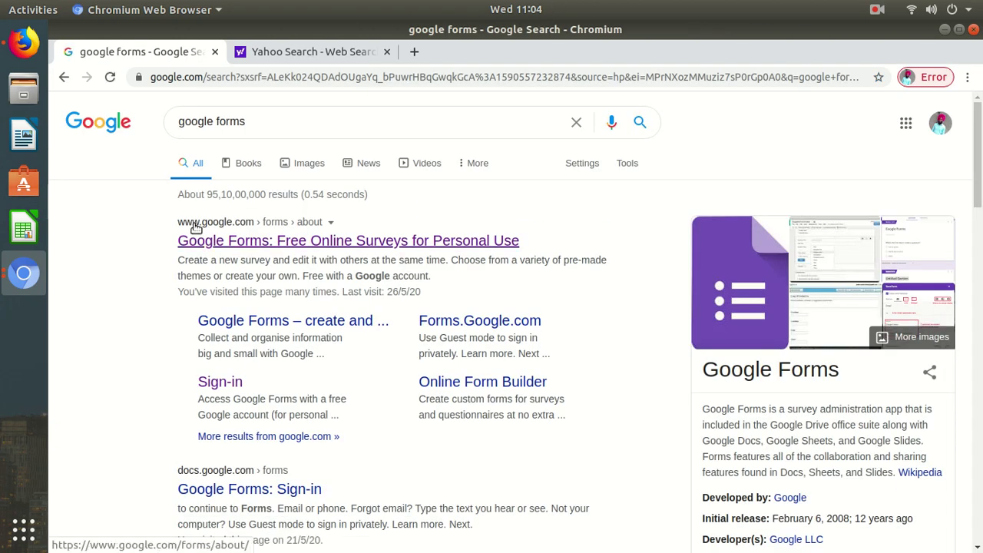
click(327, 241)
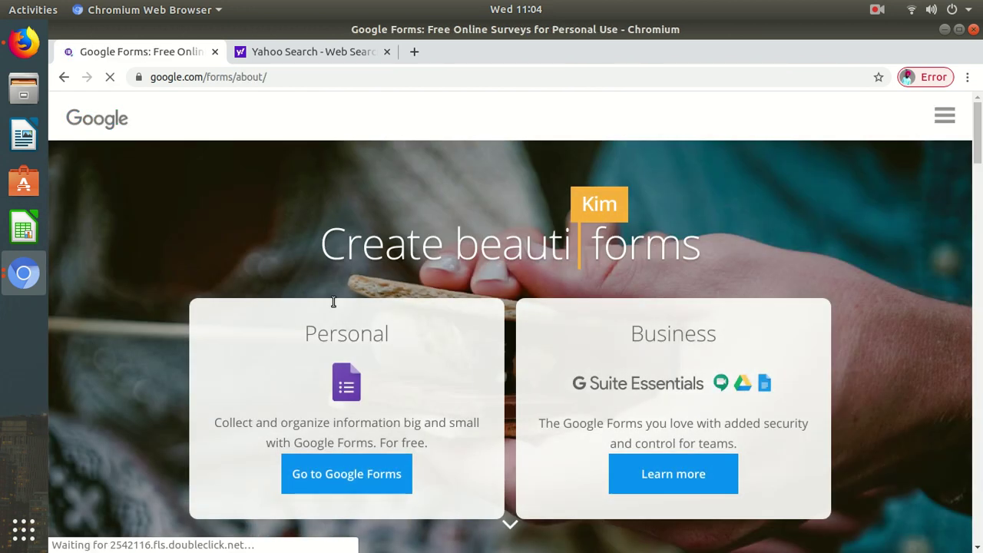
click(335, 478)
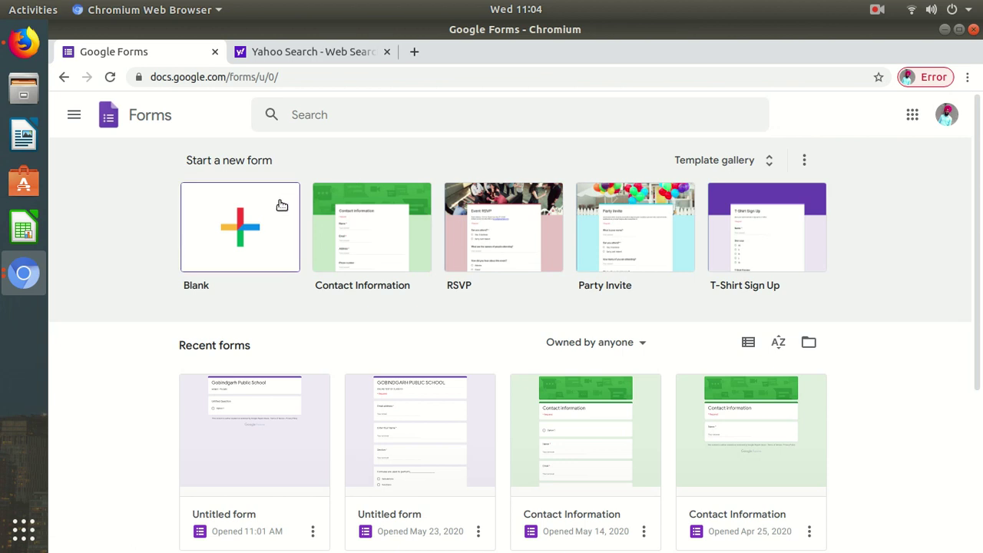
Step: Create a blank form and title it "Gobindgarh Public School"
click(249, 223)
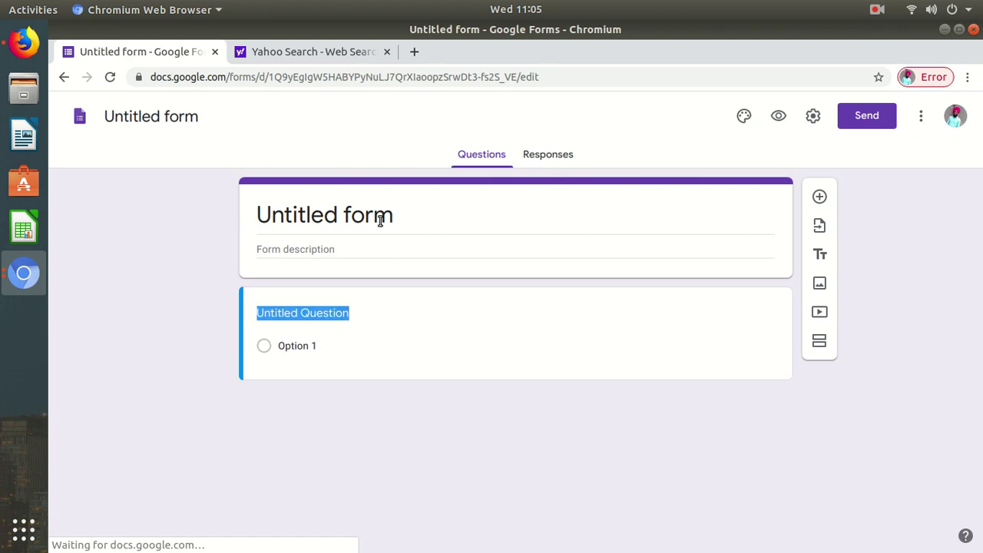
click(408, 221)
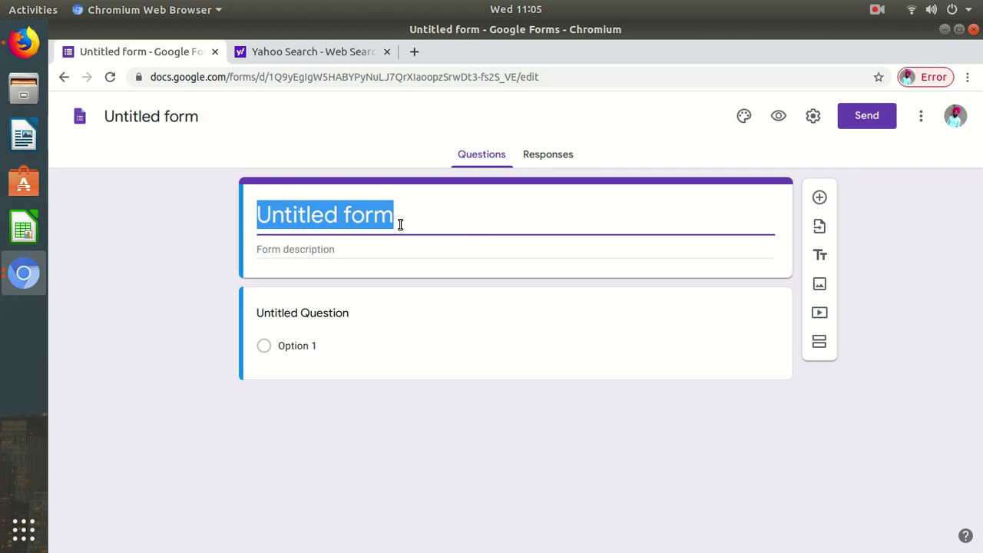
text(G)
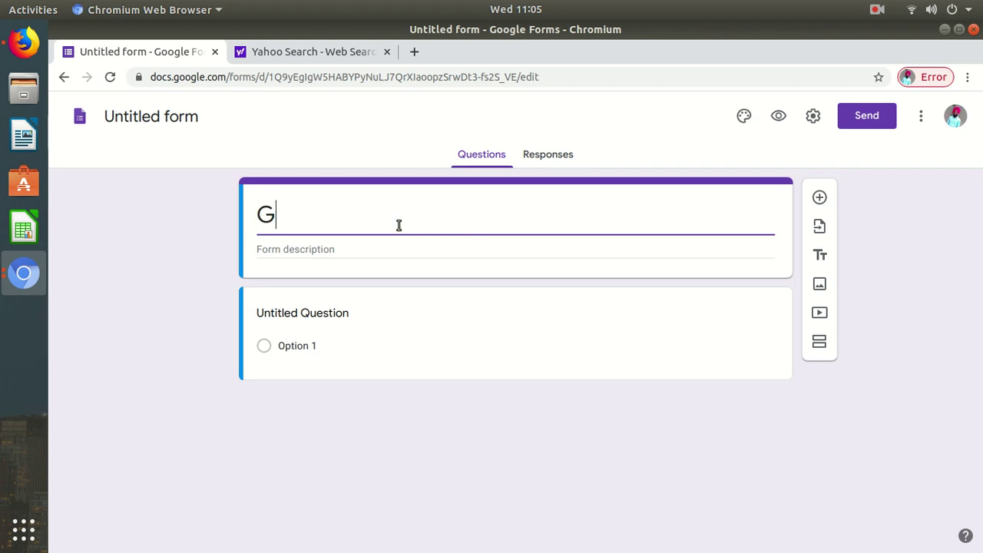
text(obin)
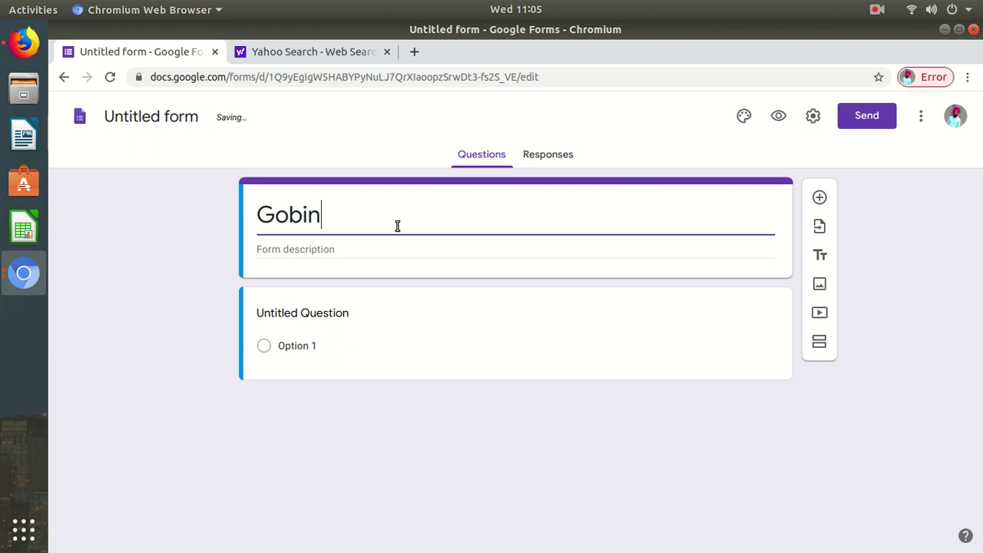
text(dgarh Pu)
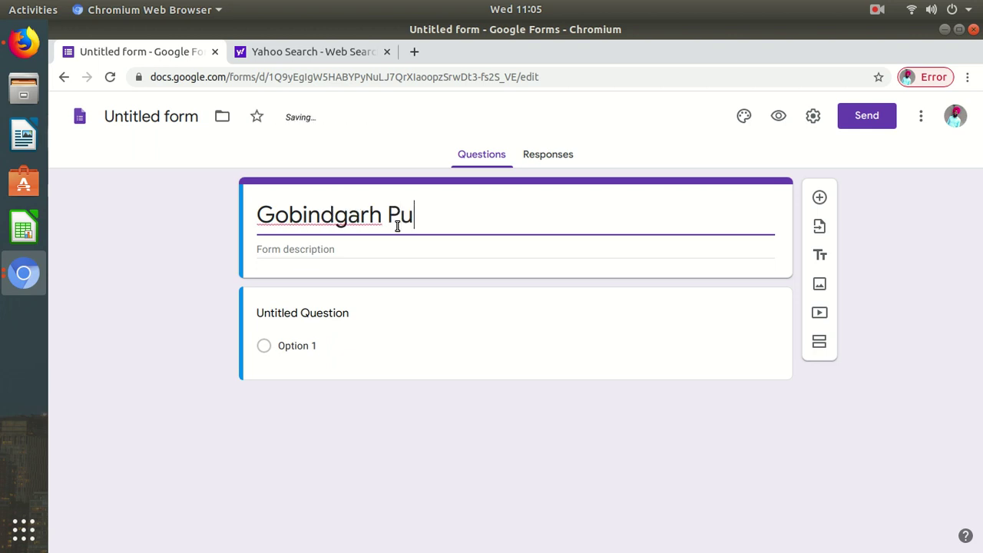
text(blic Sc)
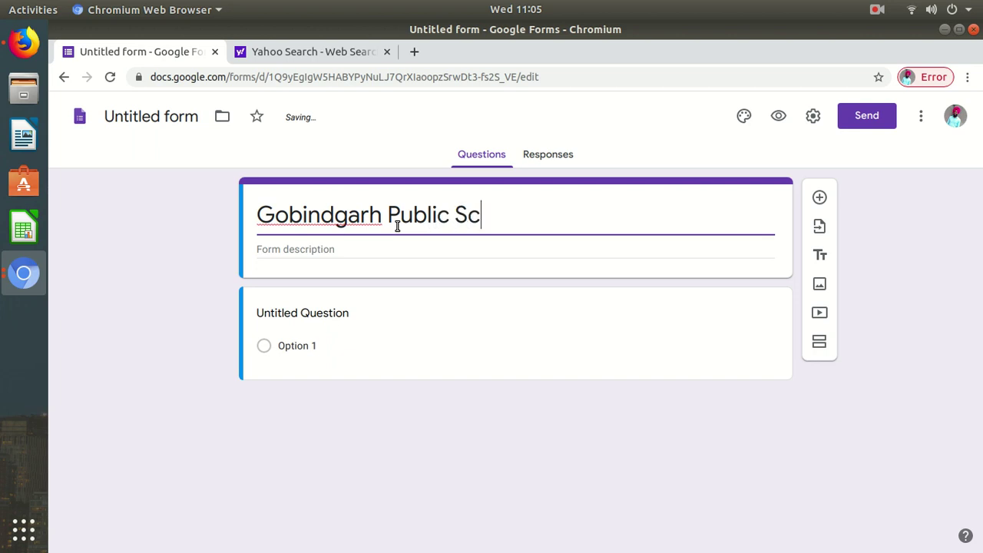
text(hool)
Step: Set the form description to "subject- Punjabi"
click(340, 254)
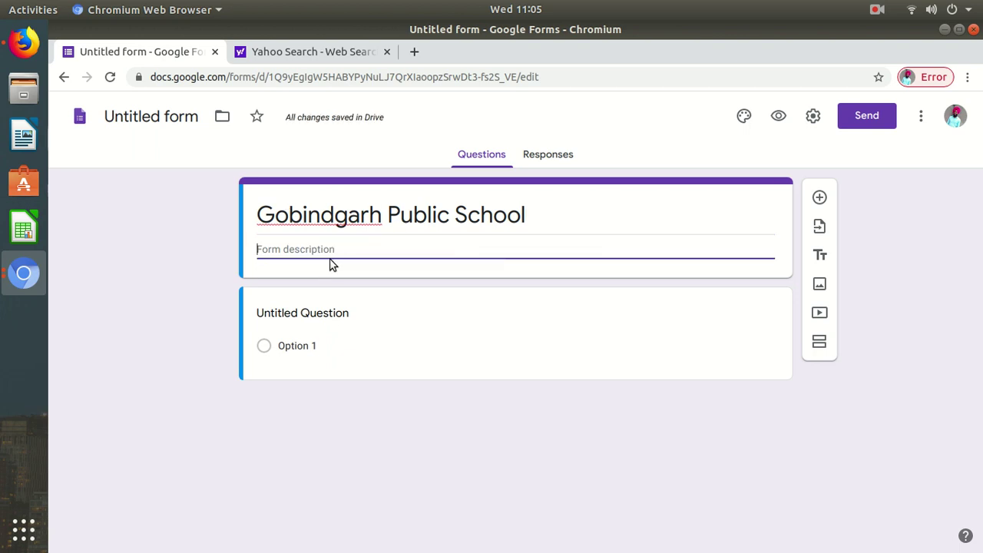
text(subject)
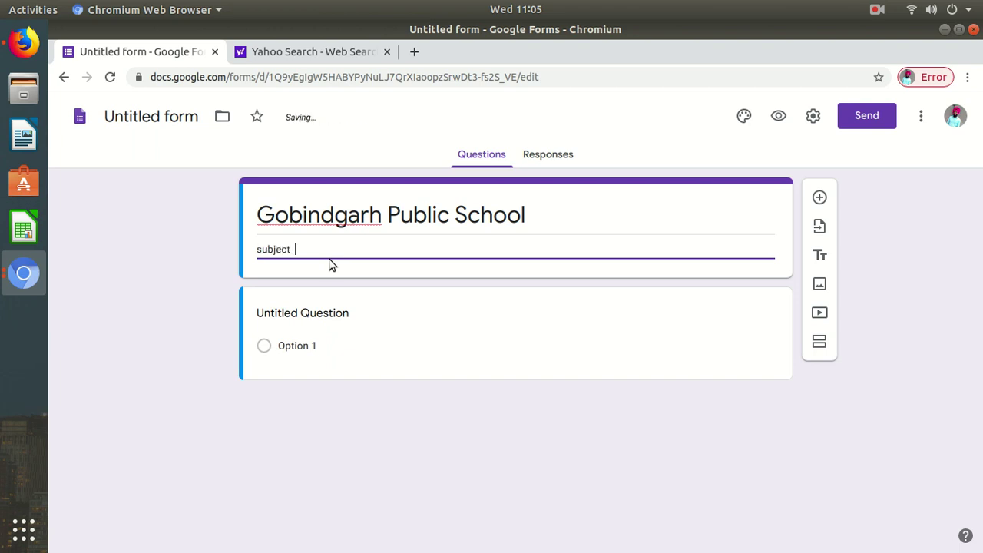
text(- Punjabi)
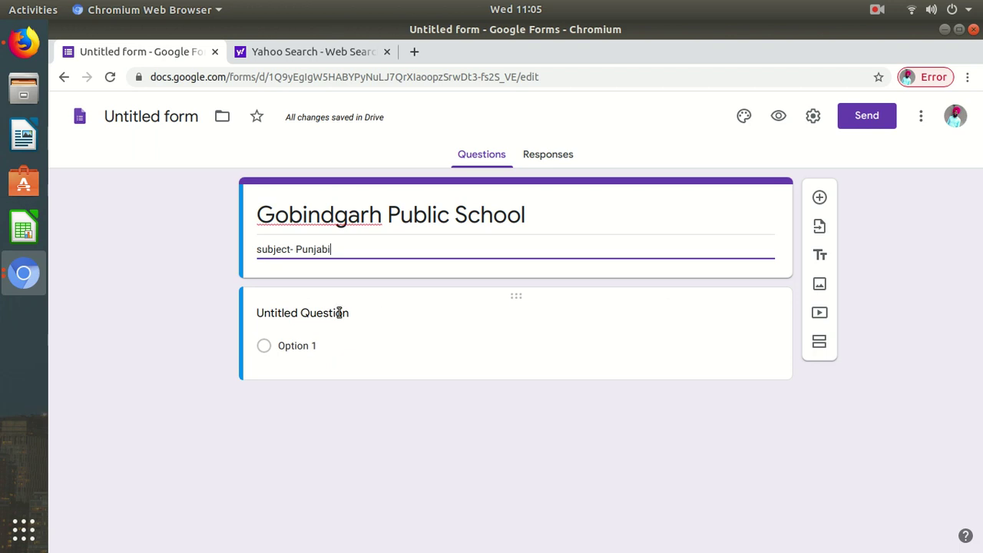
Step: Change the untitled first question's type to Short answer
click(385, 312)
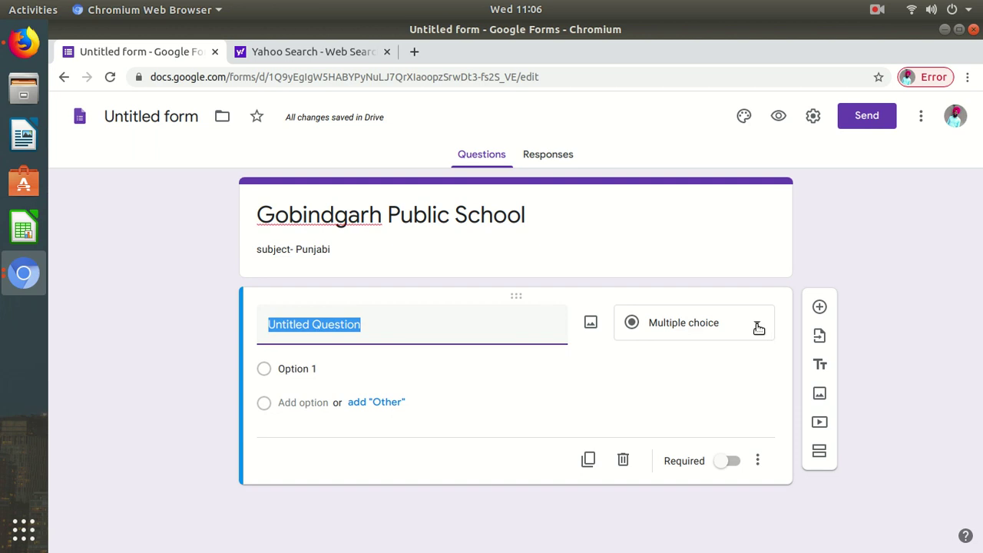
click(758, 328)
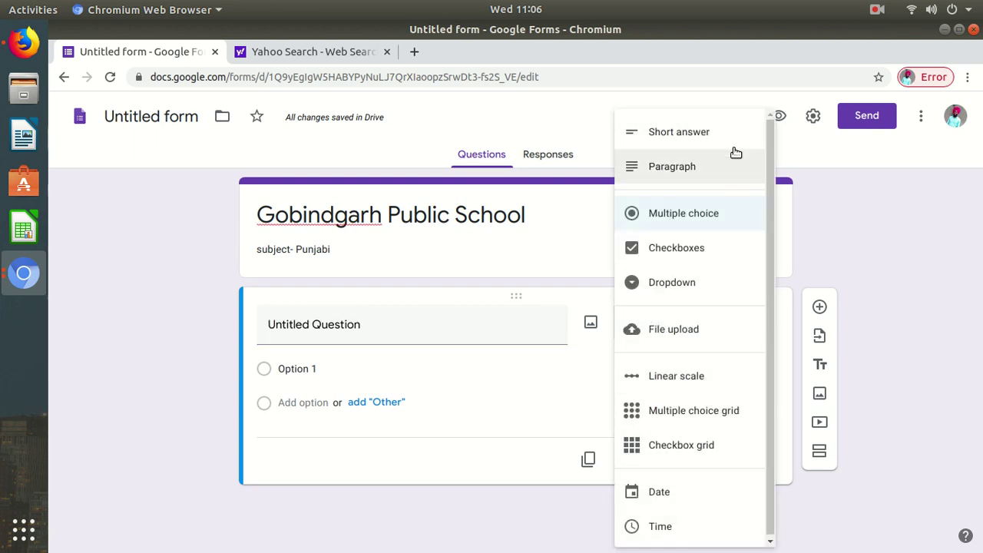
click(693, 134)
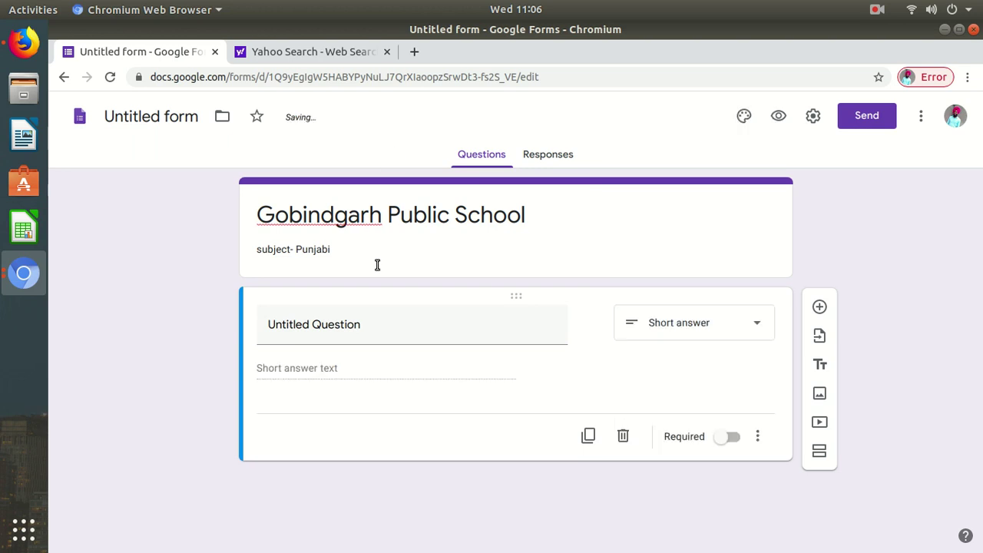
Step: Word the first question as "Enter your name" and remove its automatically added response validation
click(394, 323)
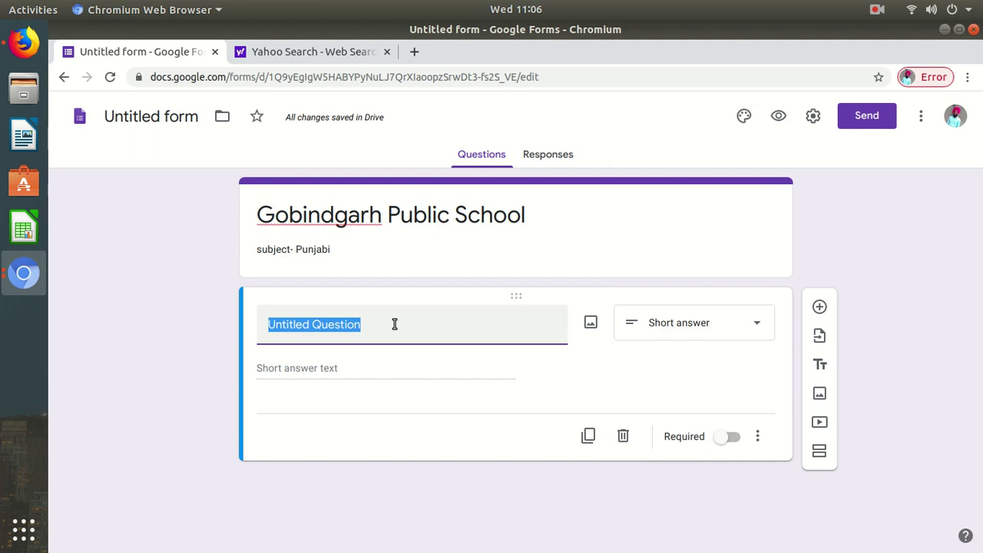
text(enter)
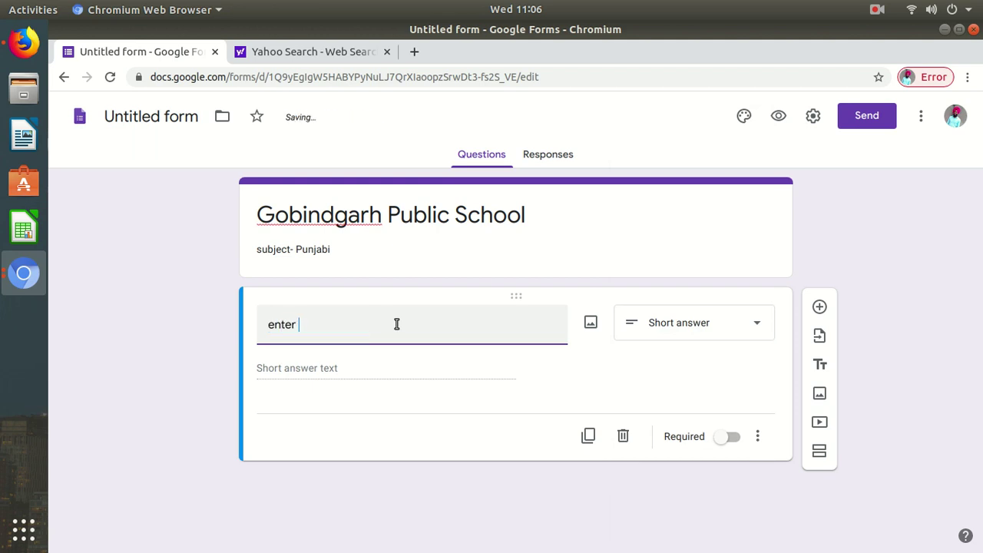
key(BackSpace)
key(BackSpace)
key(BackSpace)
key(BackSpace)
key(BackSpace)
key(BackSpace)
text(Enter)
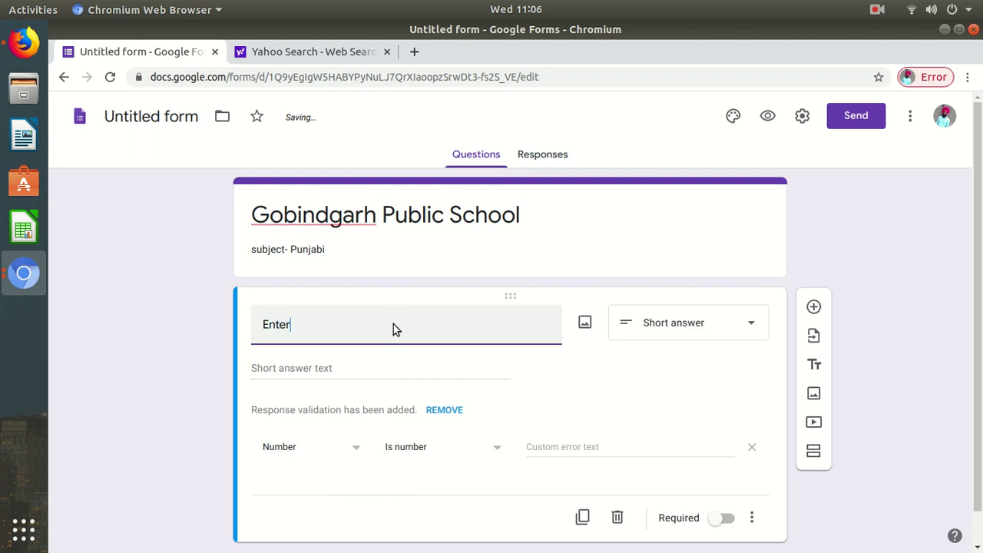
text( your name)
click(443, 409)
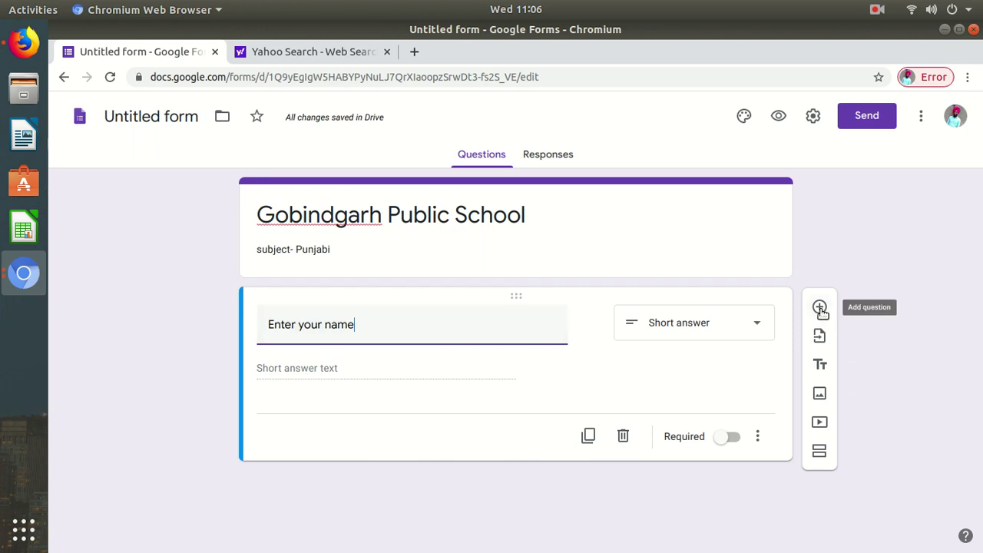
Step: Duplicate the "Enter your name" question and reword the copy as "class and section"
click(589, 438)
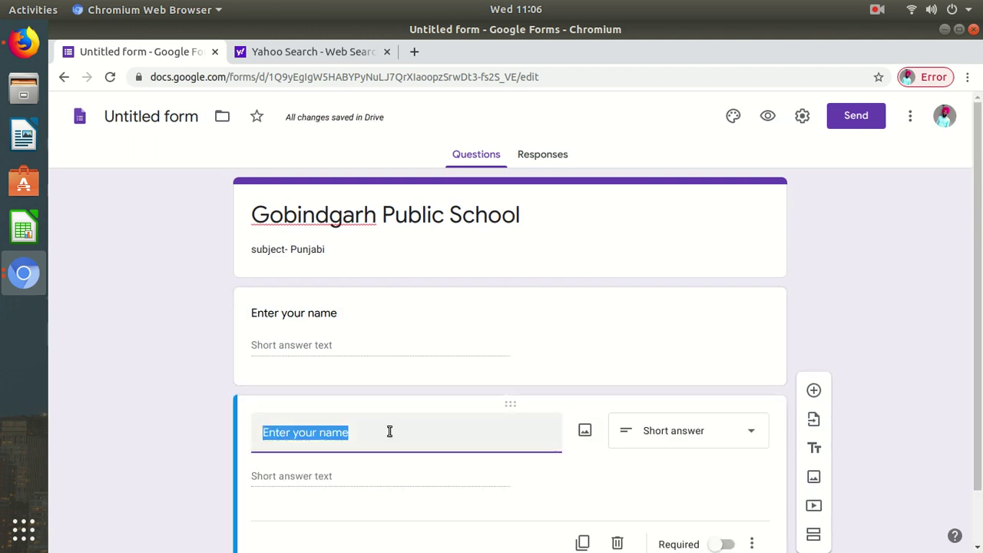
key(BackSpace)
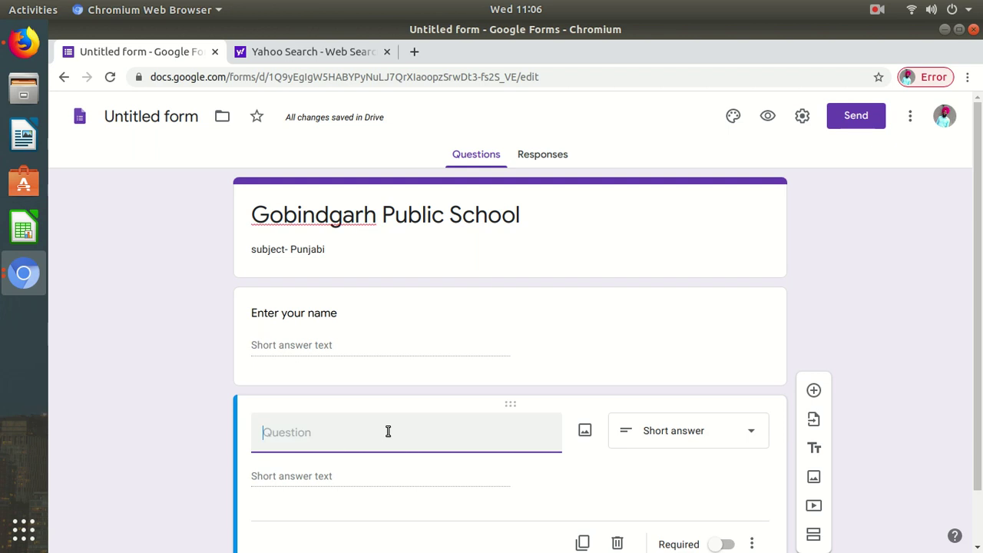
text(class)
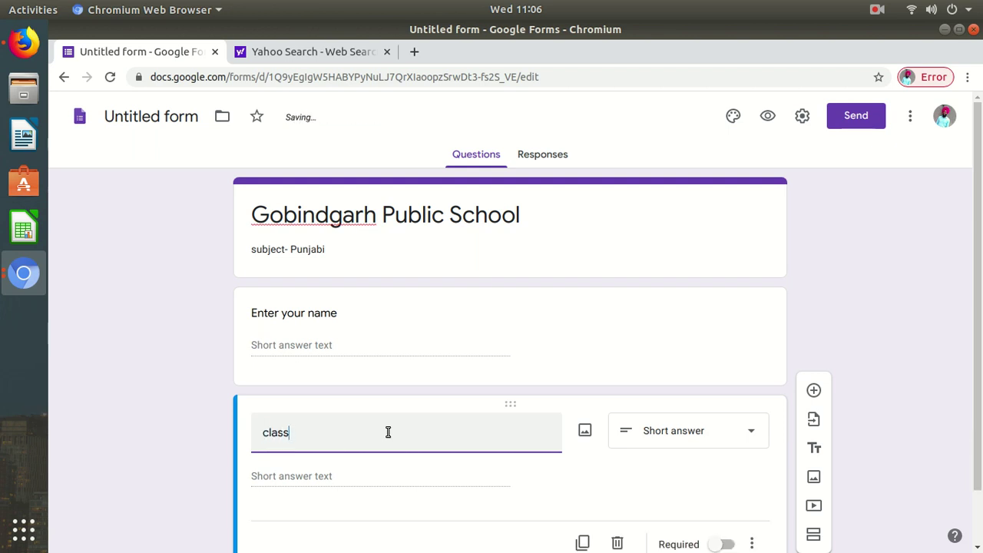
text(a s)
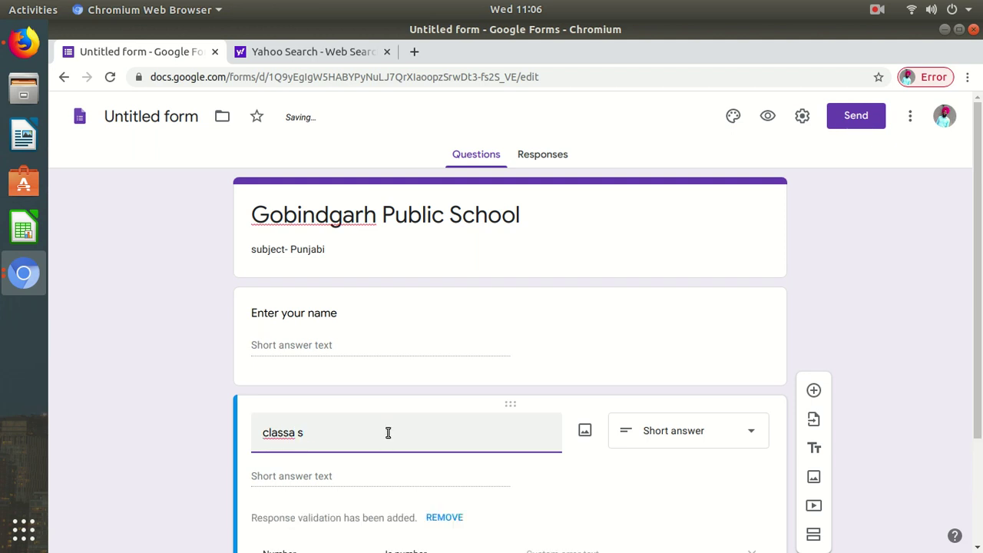
key(BackSpace)
key(BackSpace)
key(BackSpace)
text(a)
text(nd s)
text(rct)
key(BackSpace)
key(BackSpace)
key(BackSpace)
text(ection)
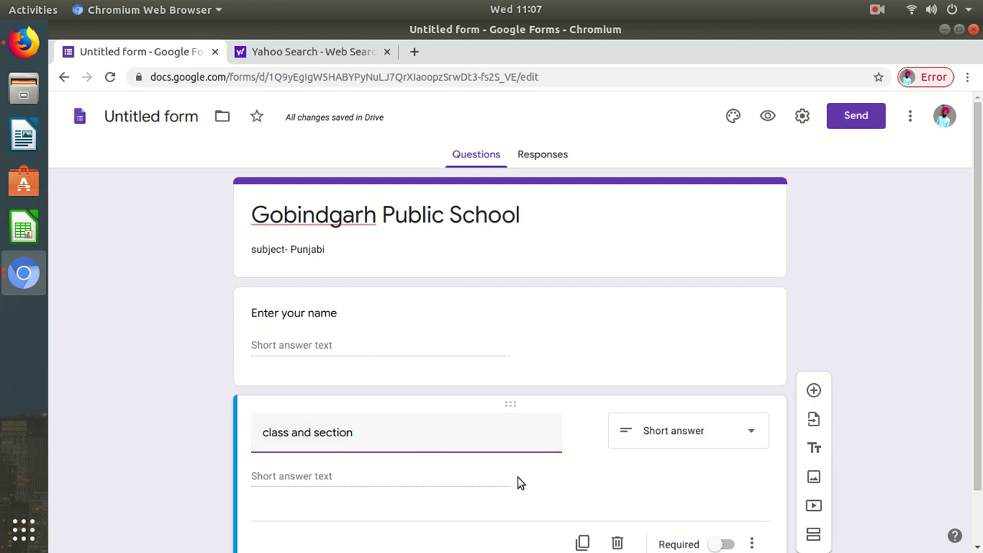
Step: Duplicate the "class and section" question and reword the copy as "Roll no."
scroll(511, 464, down, 1)
scroll(463, 401, down, 1)
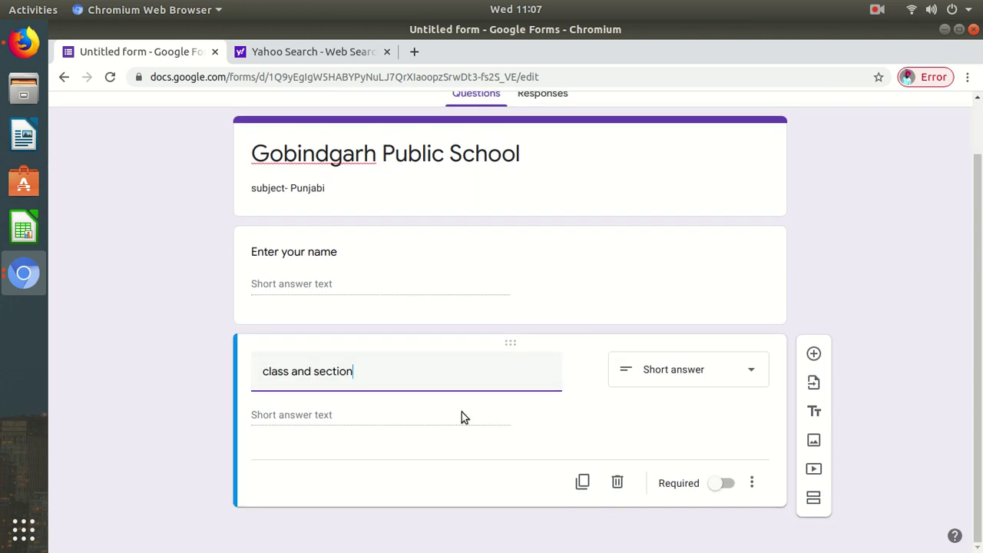
click(583, 483)
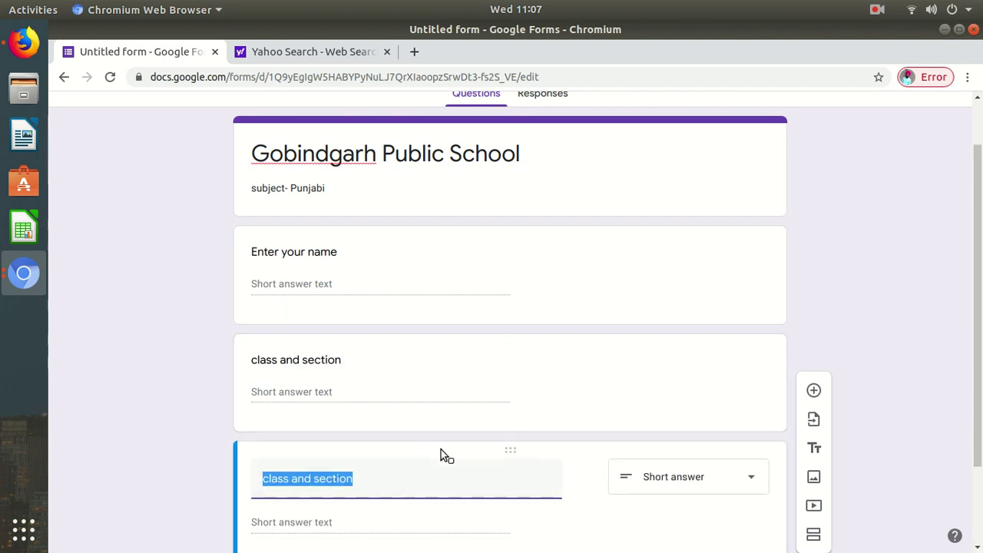
key(BackSpace)
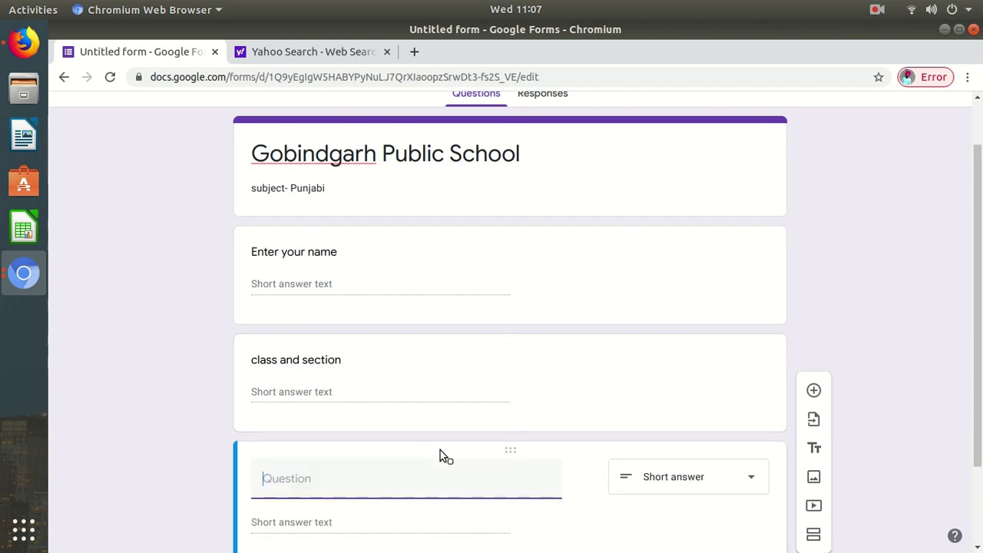
text(Rol)
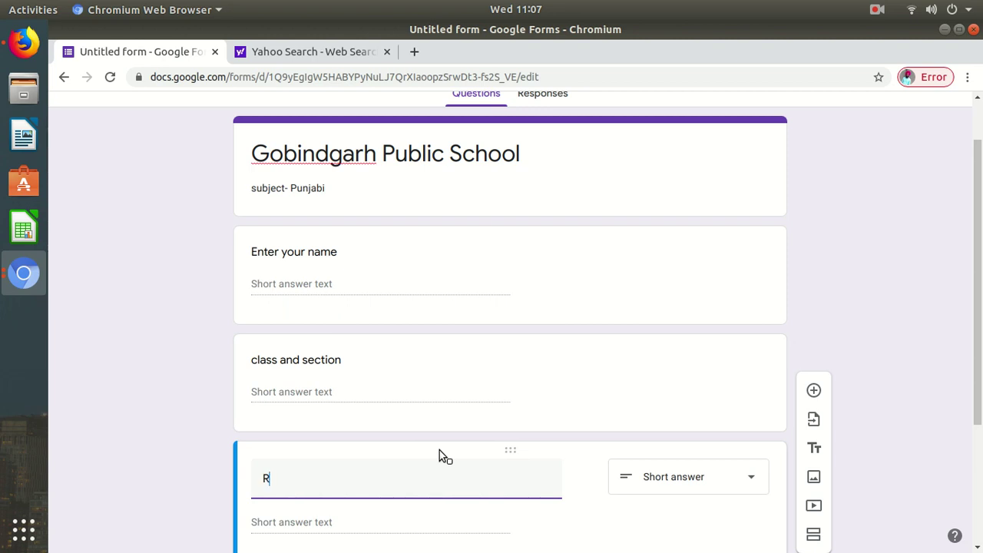
key(BackSpace)
key(BackSpace)
text(o)
key(BackSpace)
key(BackSpace)
text(loo)
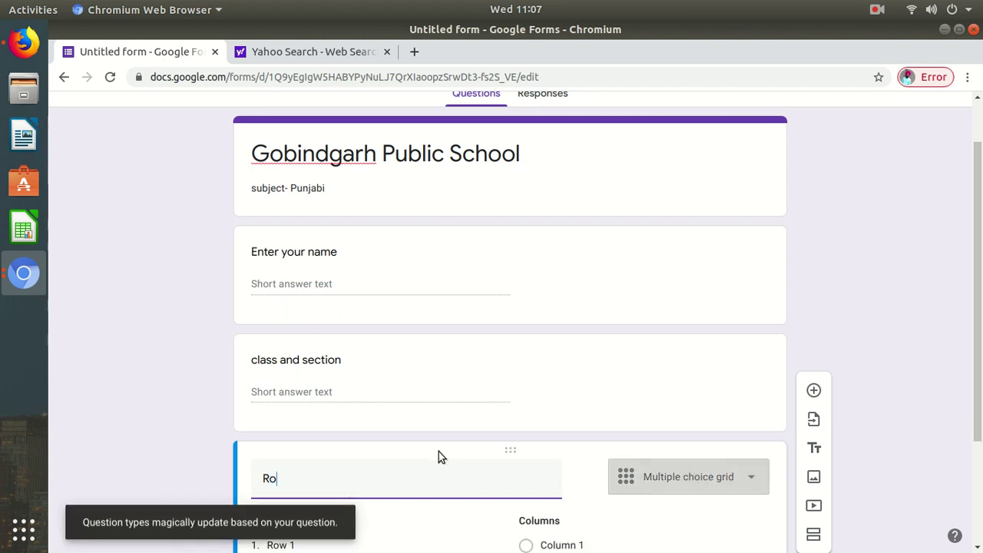
text(ll no.)
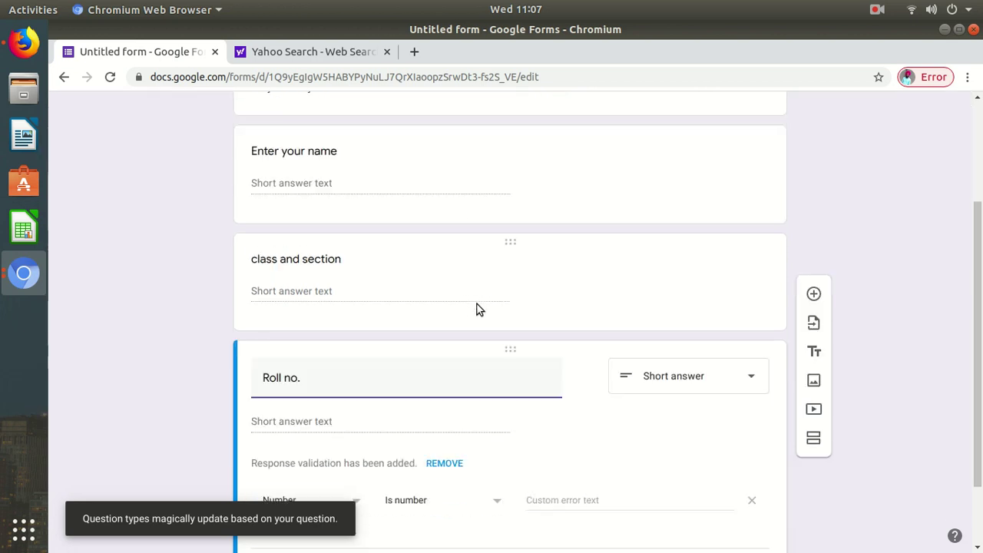
Step: Choose Number as the response validation type for the "Roll no." question
scroll(471, 249, up, 1)
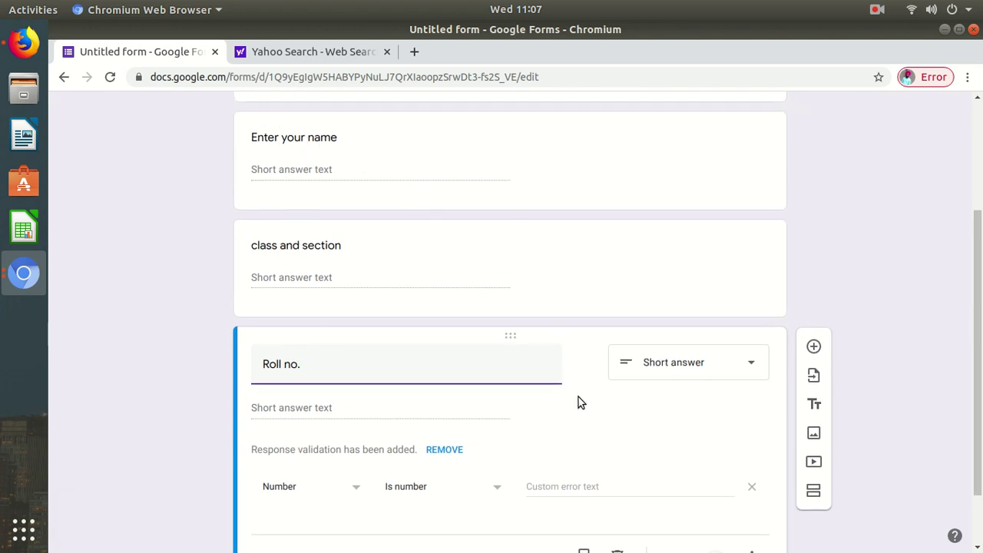
scroll(577, 393, down, 2)
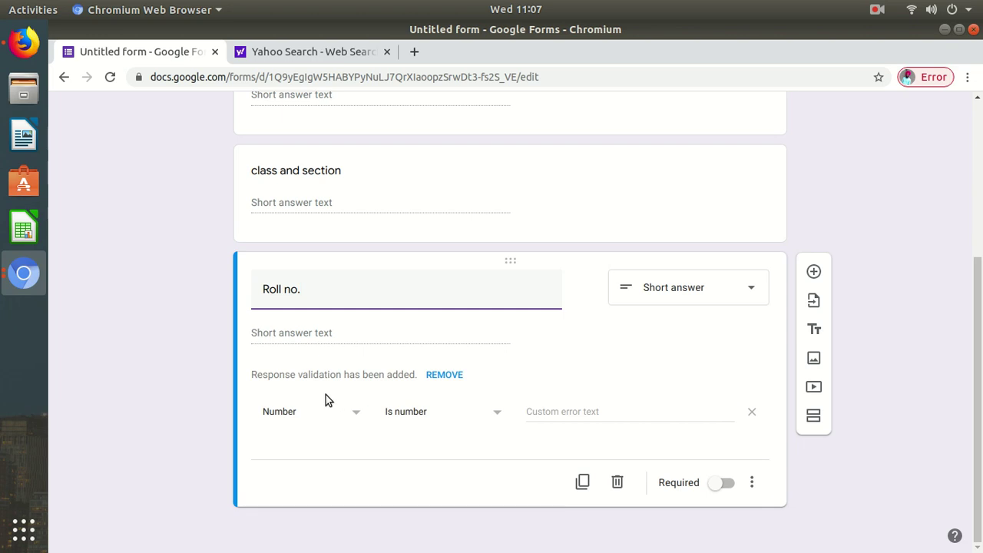
click(361, 412)
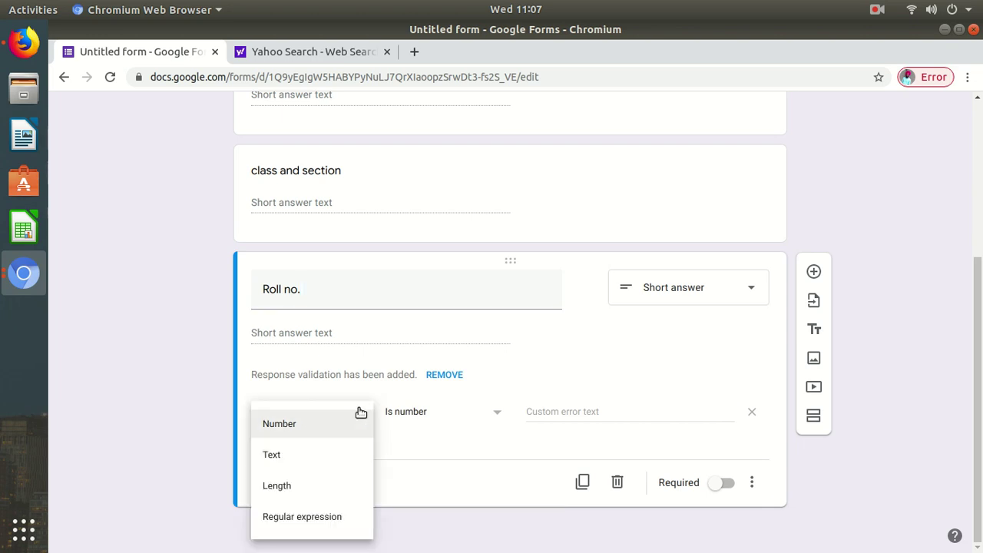
click(316, 422)
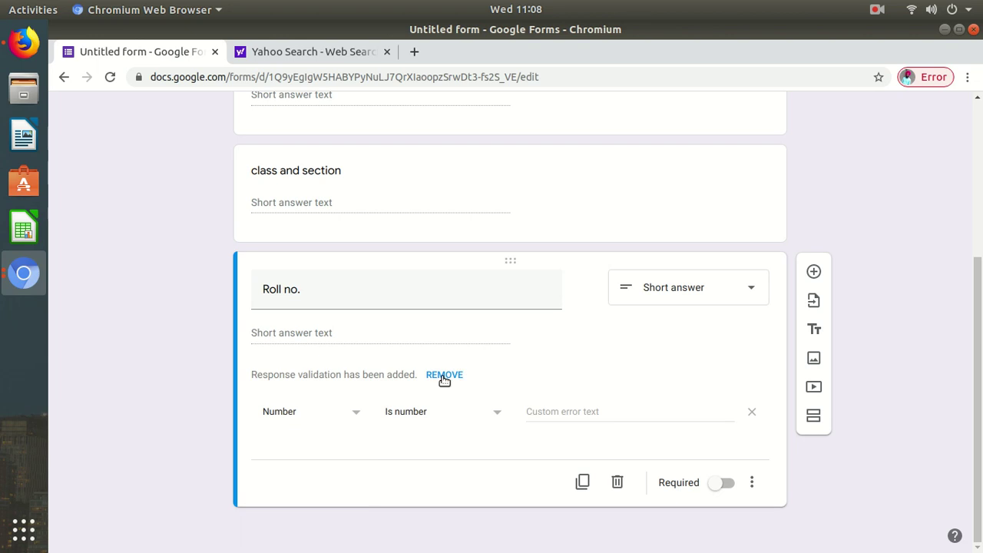
Step: Preview the form as respondents see it
scroll(774, 230, up, 5)
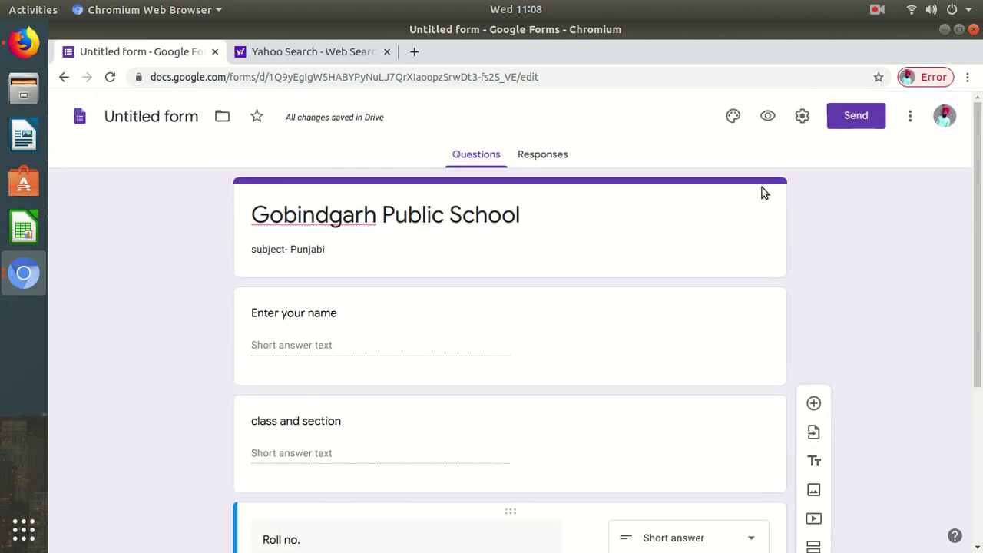
click(768, 117)
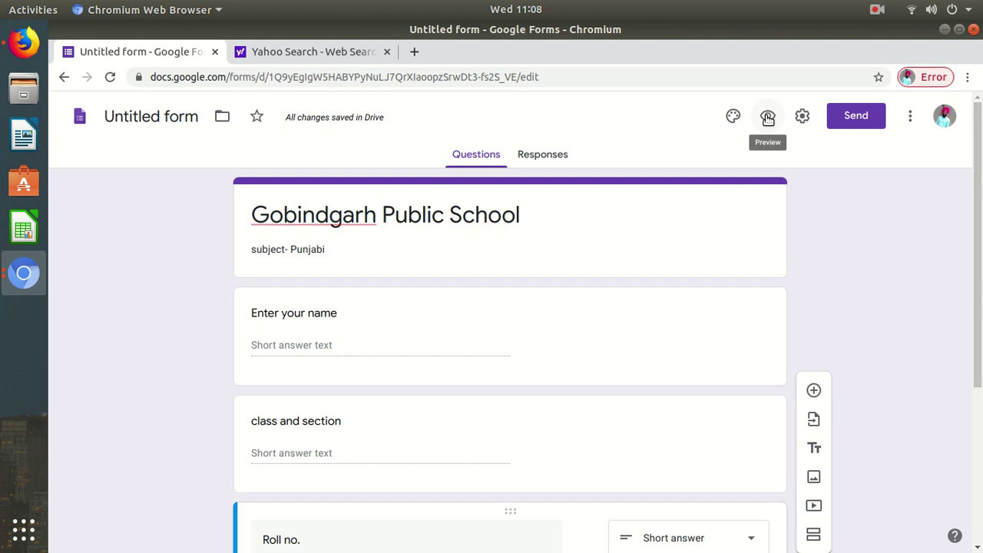
click(768, 117)
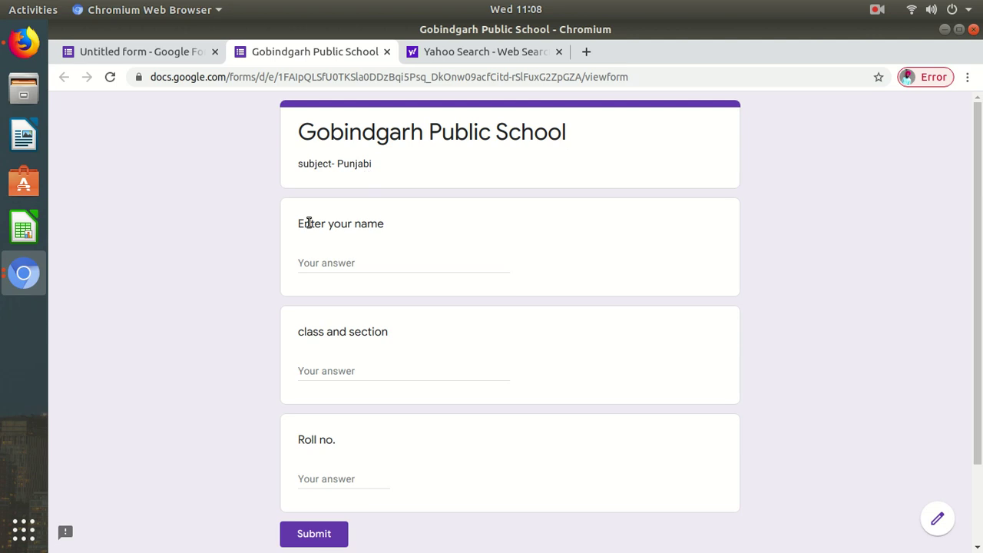
Step: Try the answer fields in the preview, entering a test roll number in "Roll no." and clearing it again
click(359, 261)
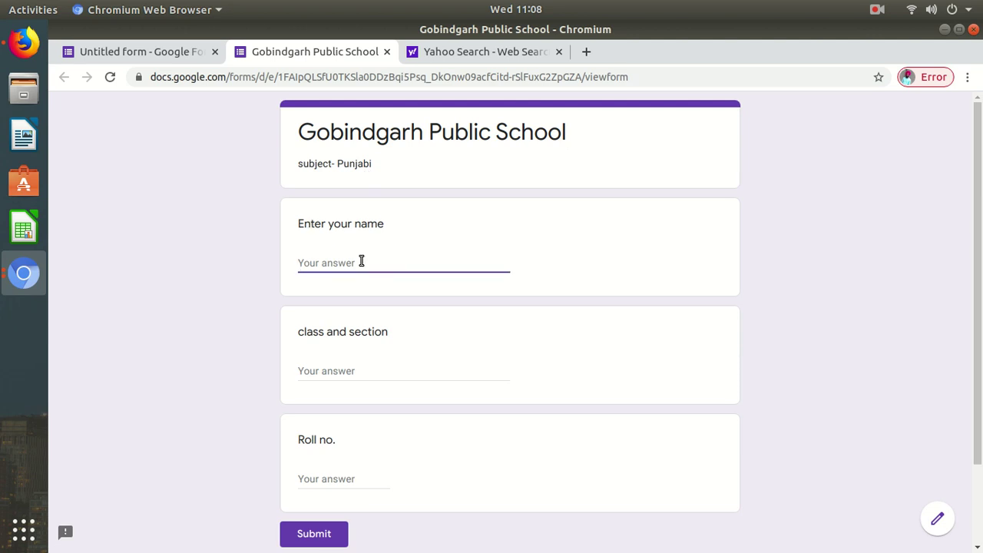
click(335, 371)
scroll(595, 336, down, 3)
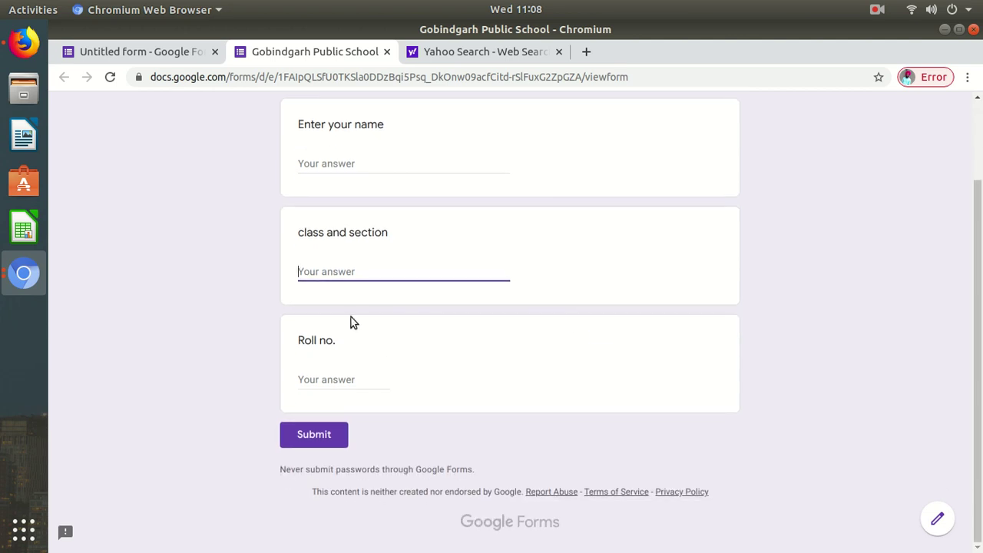
click(376, 380)
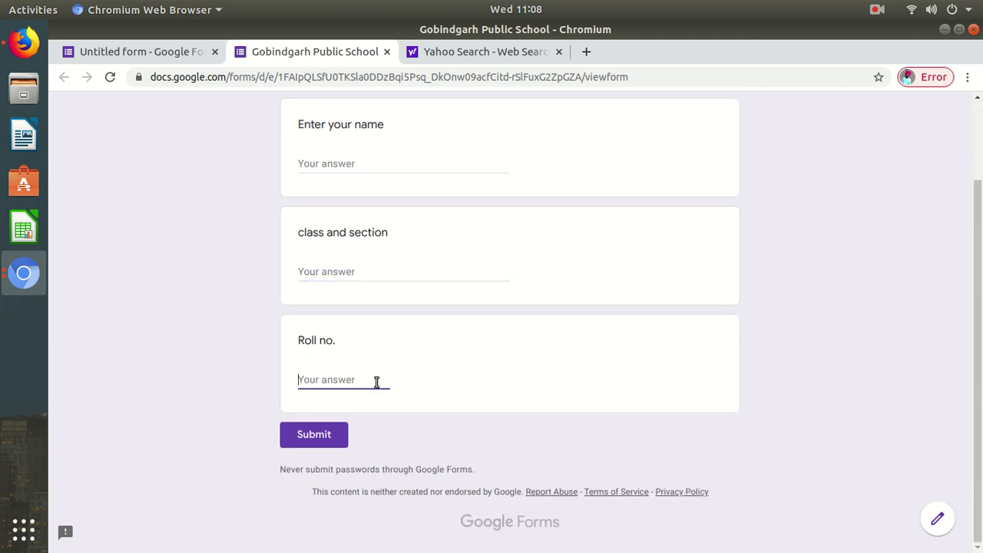
text(45)
key(BackSpace)
scroll(595, 175, up, 1)
scroll(671, 108, up, 1)
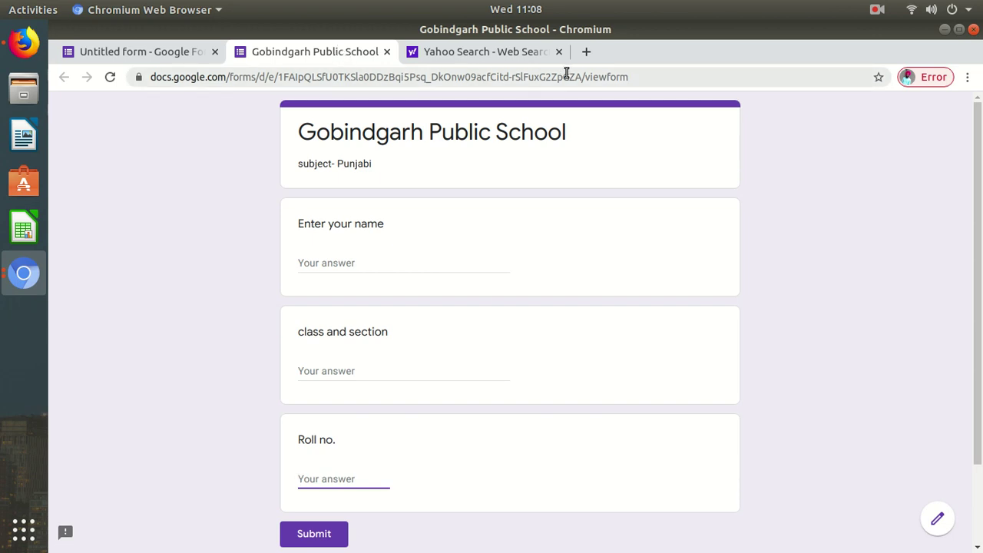
Step: Return to the form editor and add a blank multiple-choice question below "Roll no."
click(154, 51)
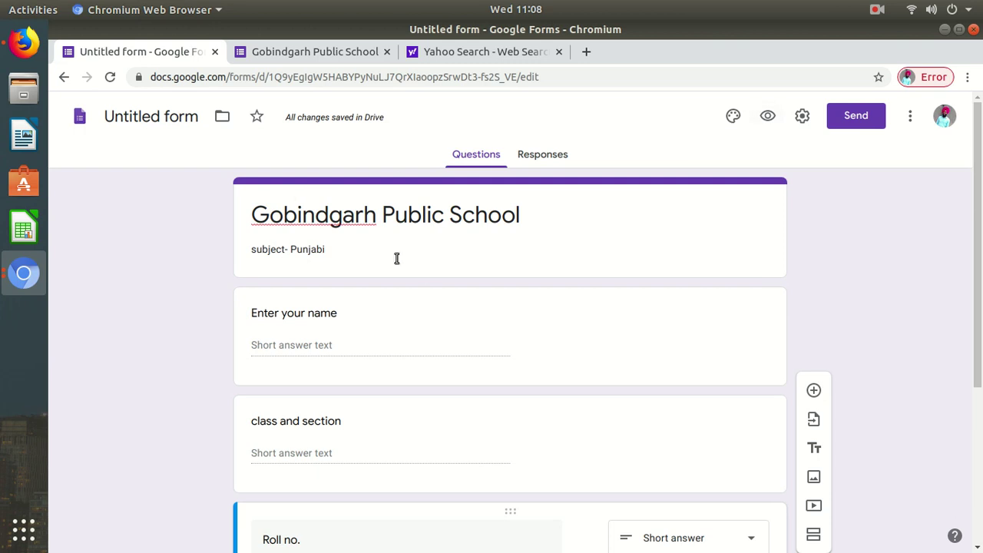
scroll(428, 272, down, 3)
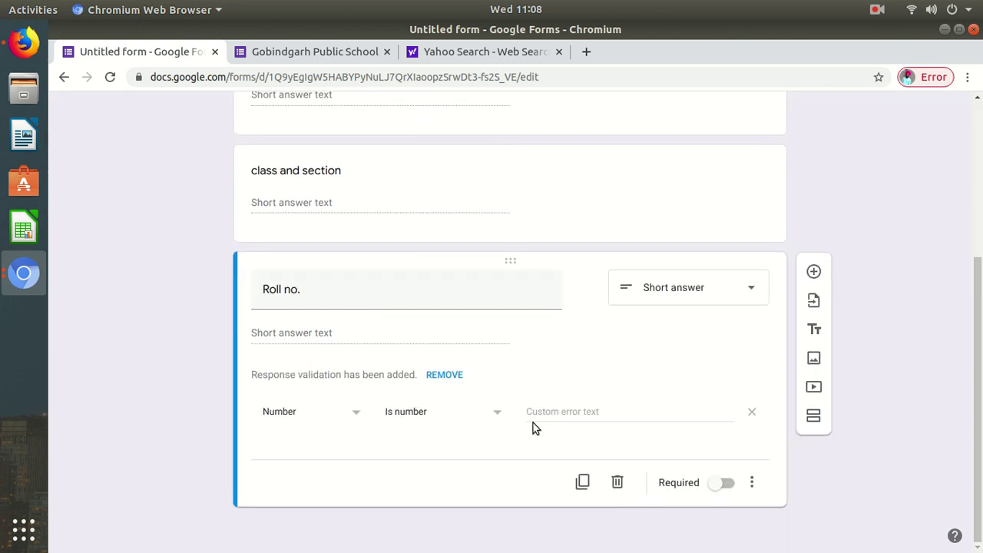
click(814, 272)
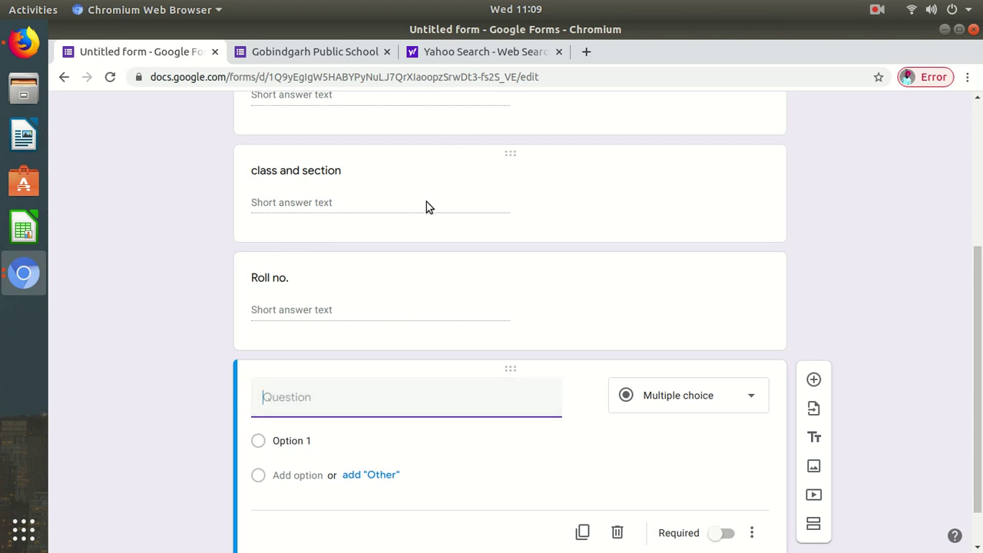
scroll(437, 213, down, 1)
scroll(425, 188, up, 2)
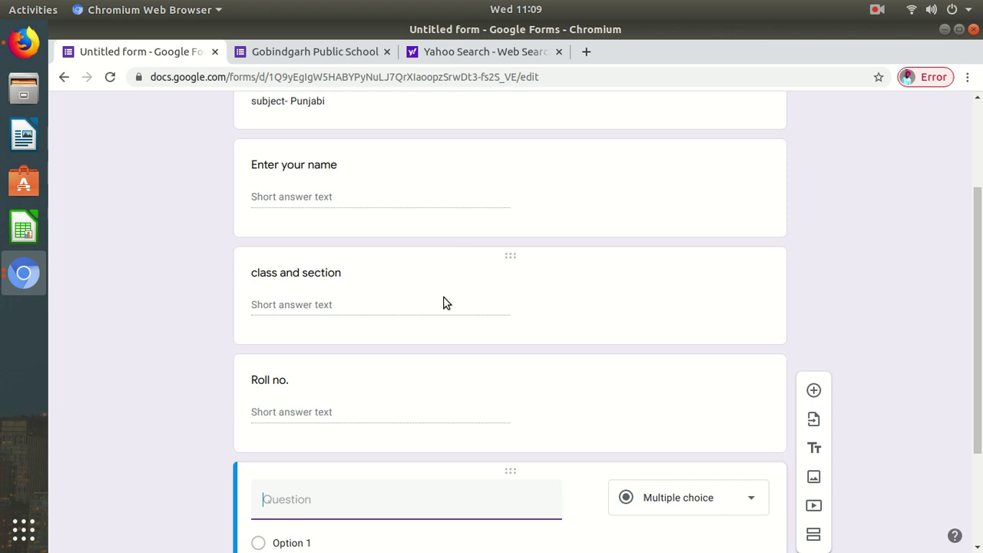
scroll(671, 459, down, 3)
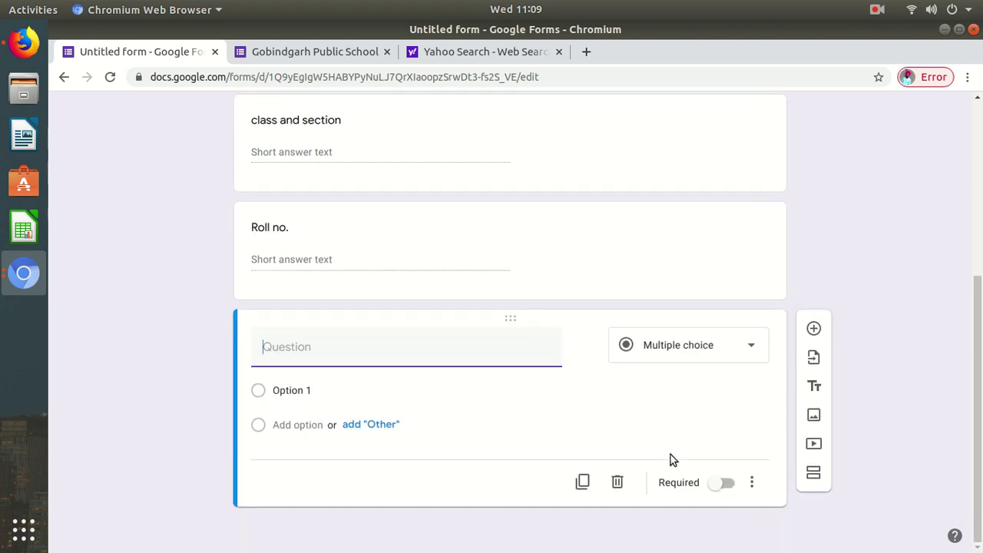
Step: Add a new section below the blank question and clear its default title
click(814, 476)
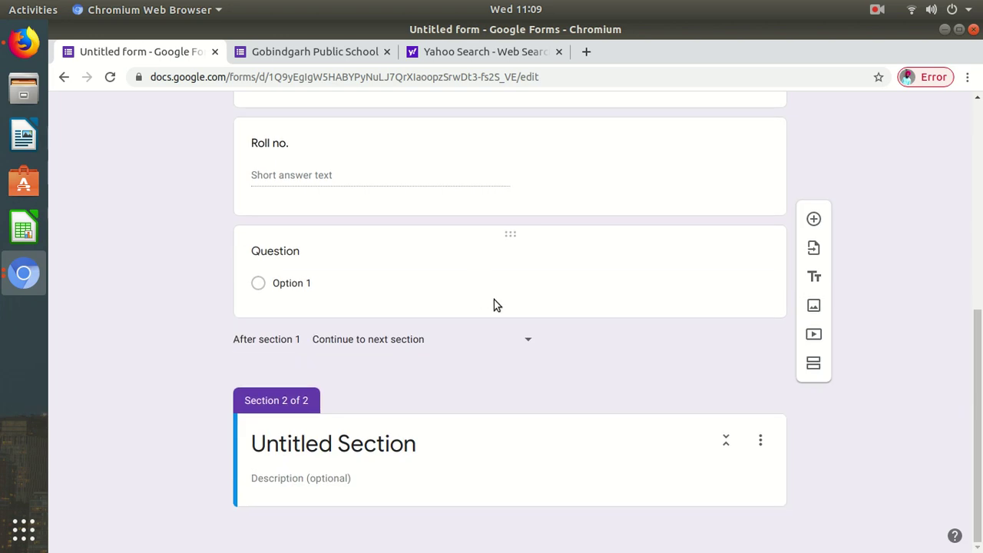
click(437, 443)
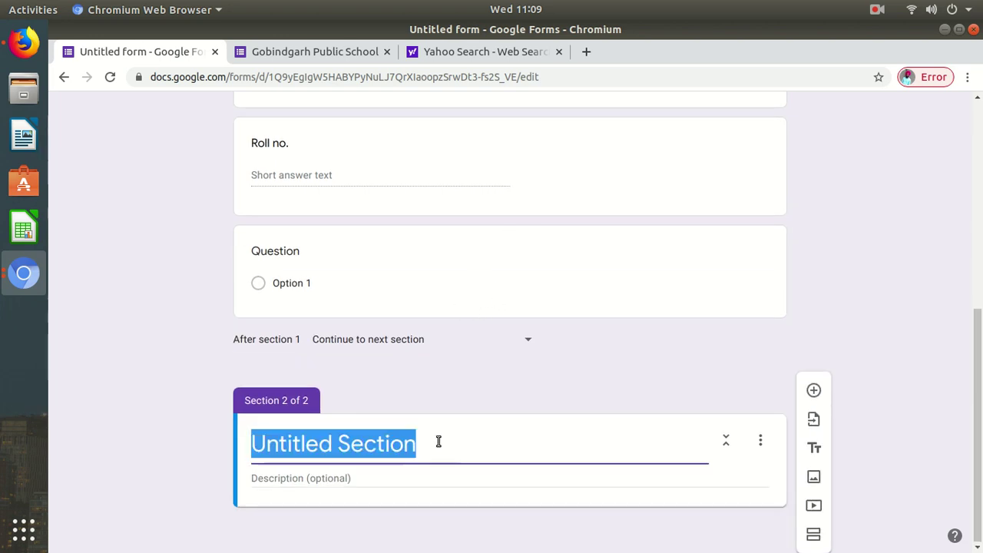
key(BackSpace)
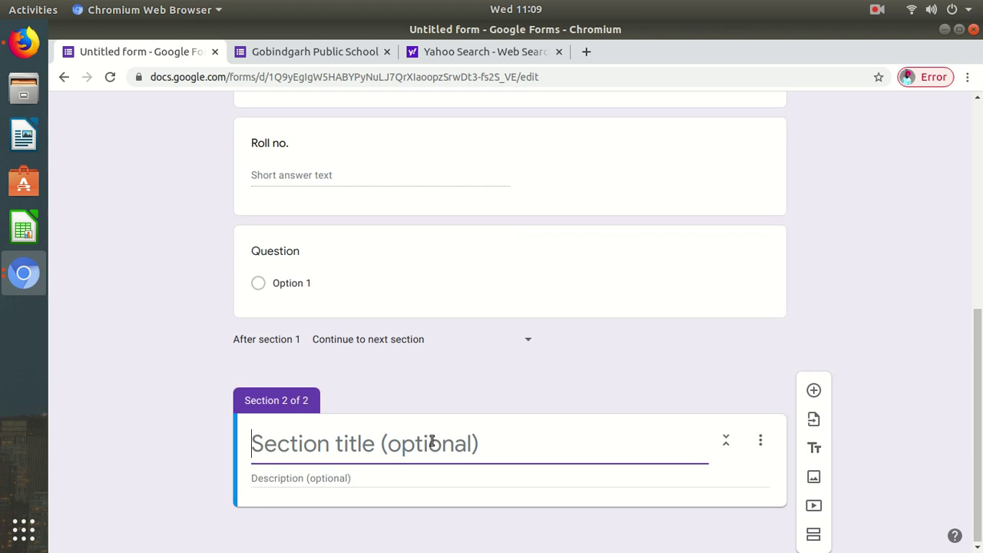
text(ch)
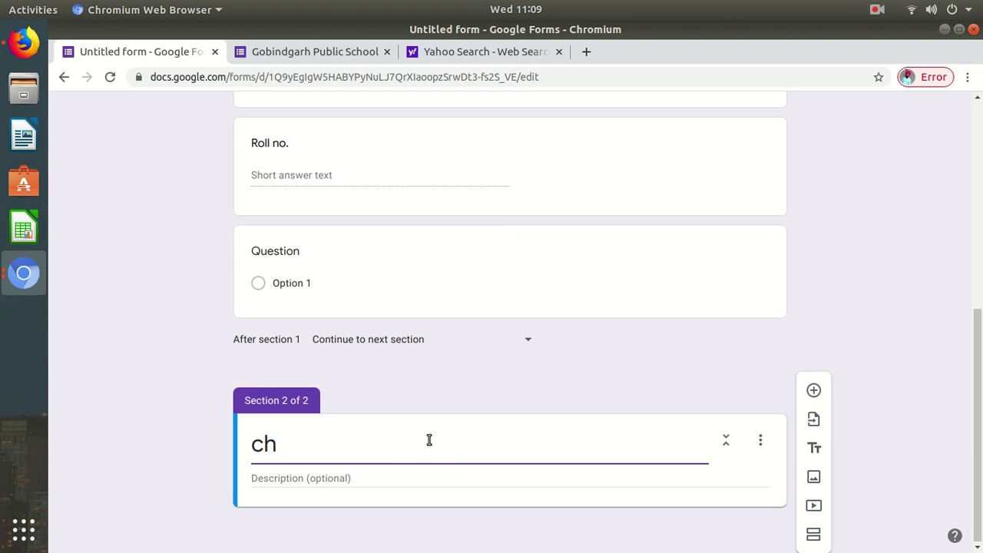
text(oose c)
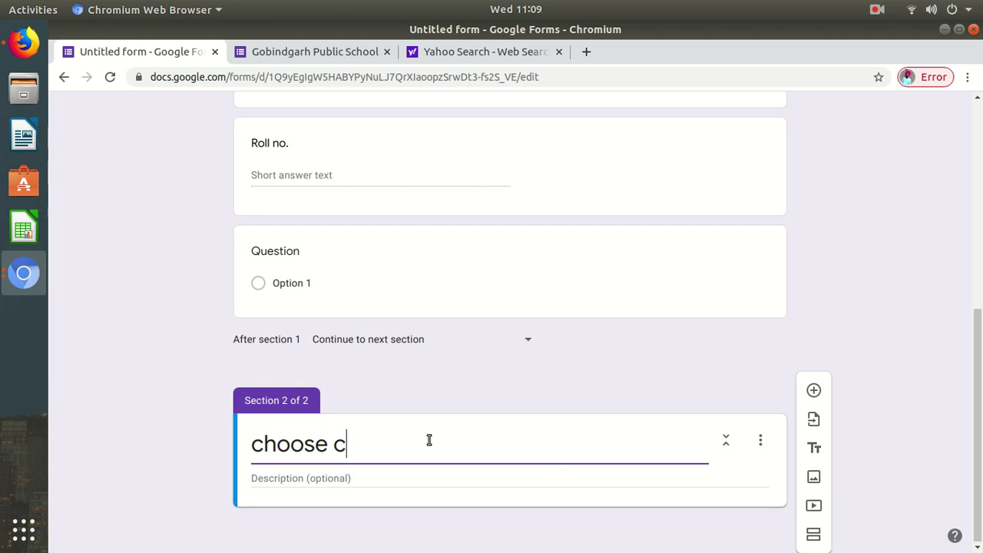
key(BackSpace)
key(BackSpace)
key(BackSpace)
key(BackSpace)
key(BackSpace)
key(BackSpace)
key(BackSpace)
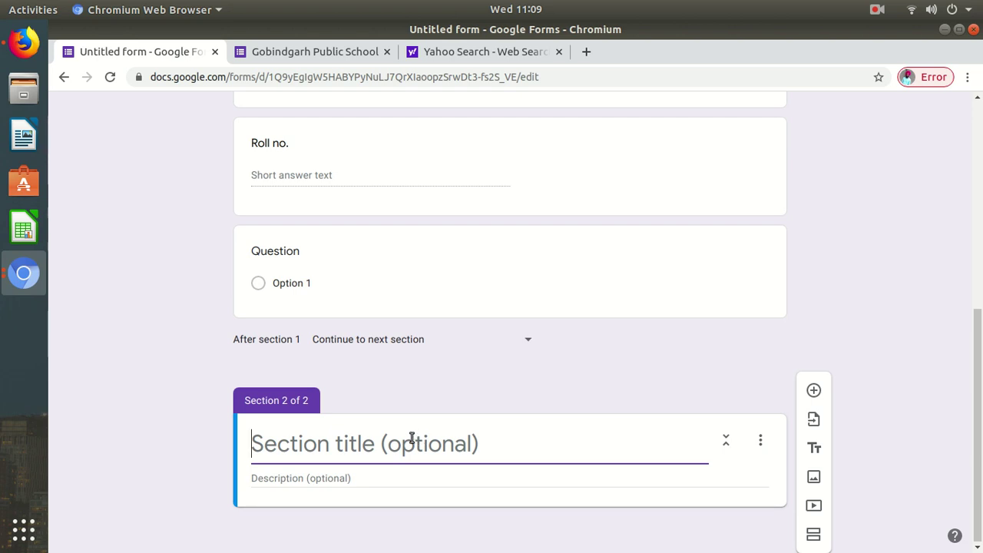
Step: Title section 2 "choose"
text(choss)
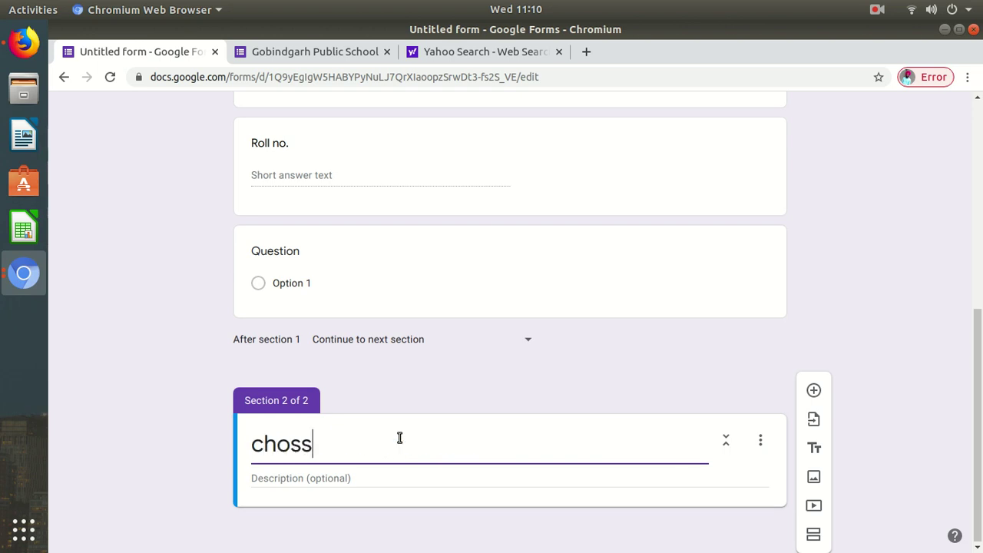
key(BackSpace)
key(BackSpace)
text(s)
key(BackSpace)
text(ose)
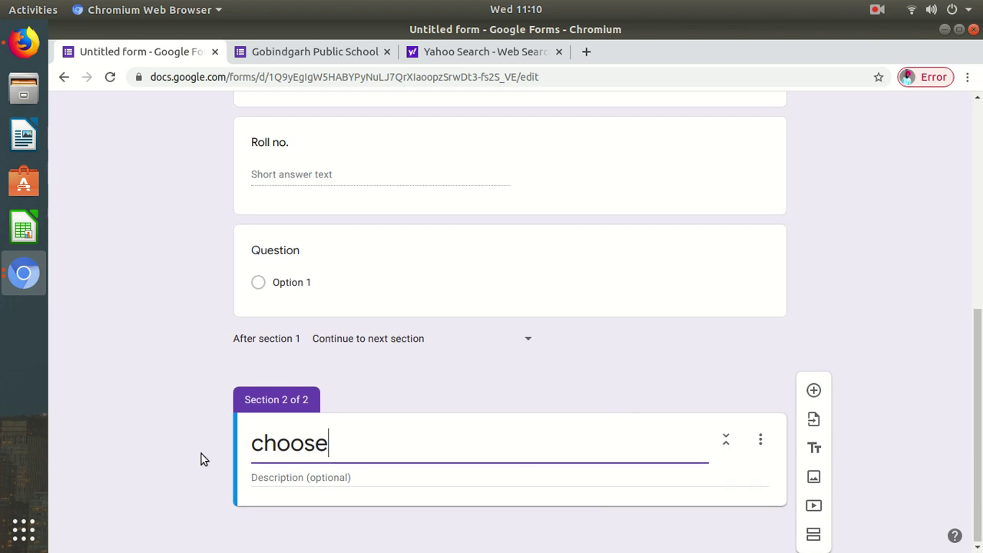
Step: Add a multiple-choice question "1. fdfdfdgdf" to the "choose" section with "fgfd" as its first option
click(815, 391)
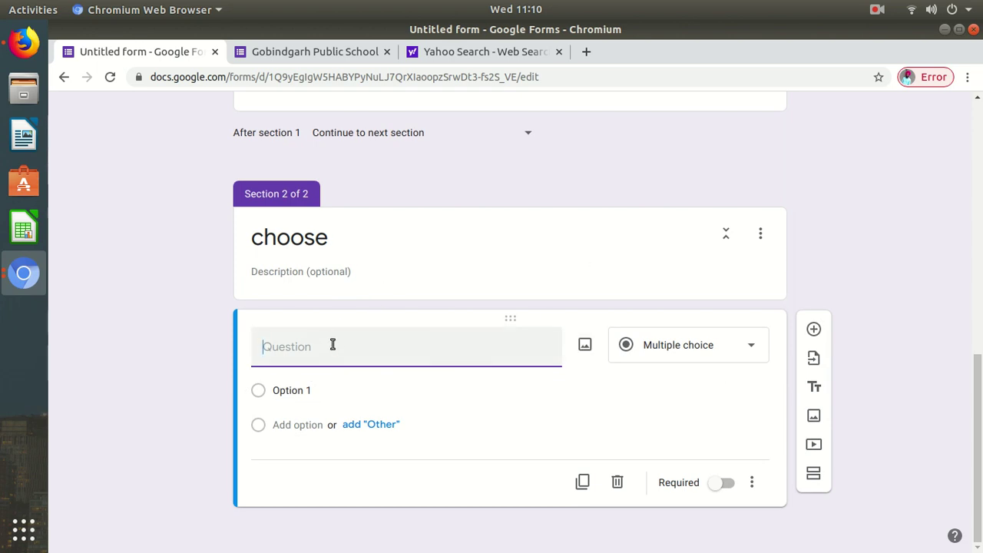
text(1.)
text(fdfdfdgdf)
click(310, 393)
text(fgfd)
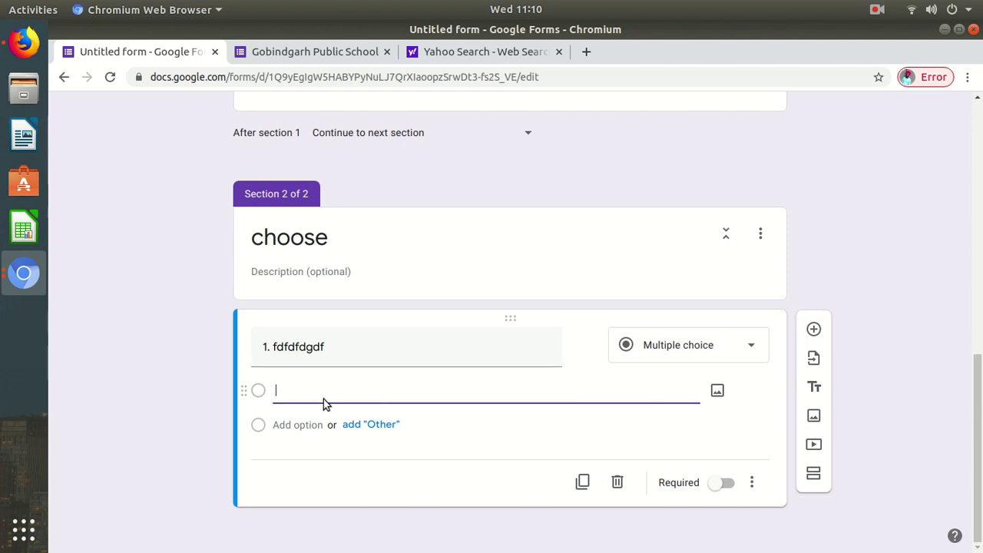
Step: Add "fdgdf" as the second option of question 1, leaving no "Other" option
click(358, 424)
click(315, 458)
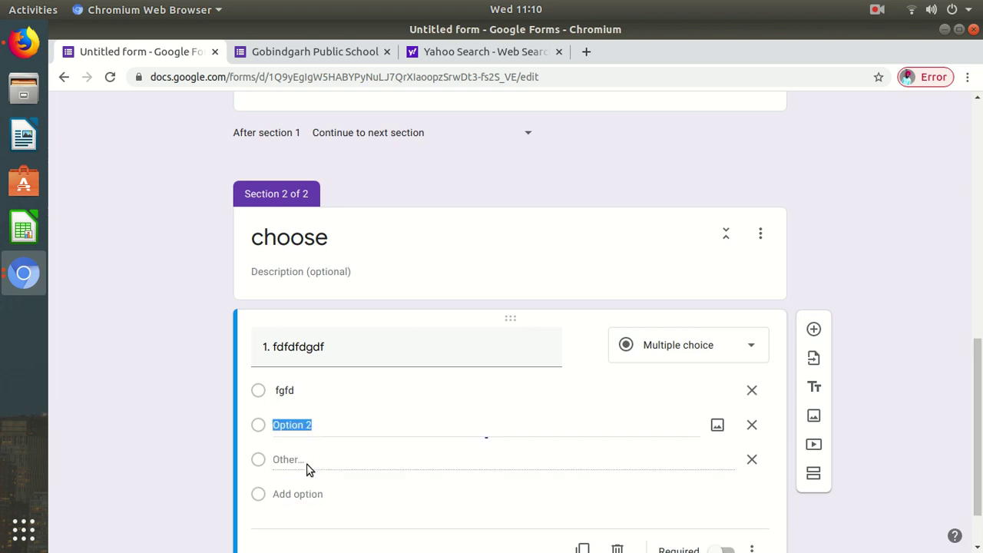
text(fdgdf)
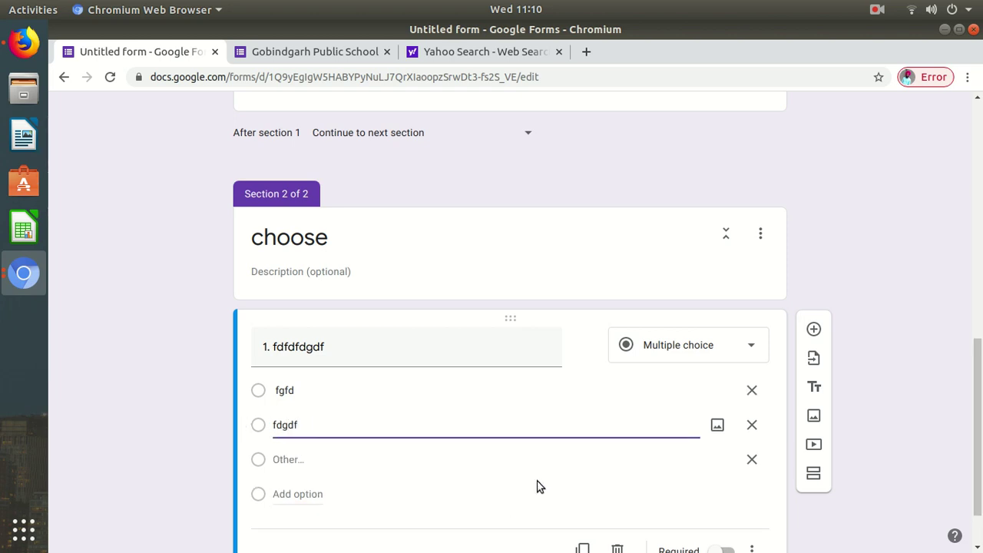
click(752, 459)
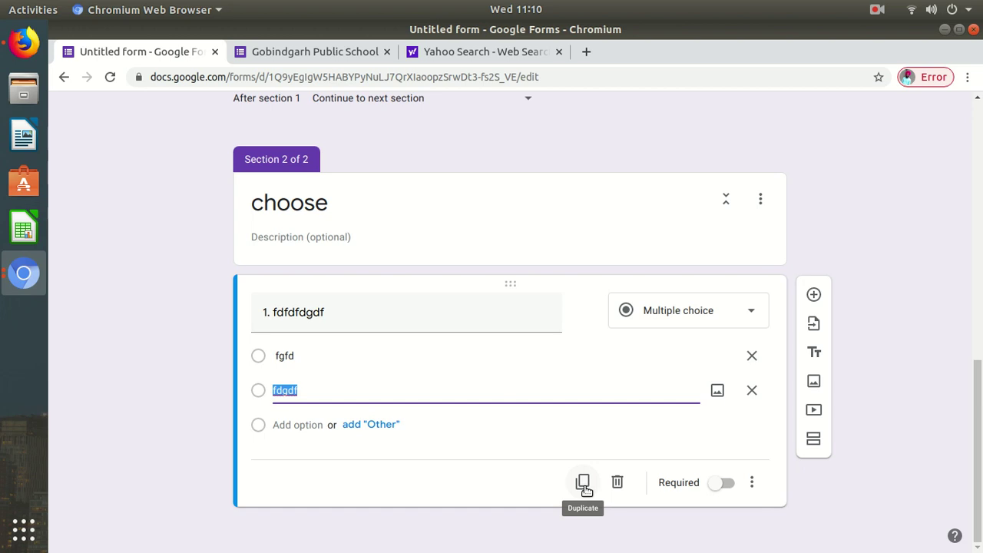
Step: Duplicate question 1 and reword the copy as "2. what is atoms?", keeping its two options
click(583, 482)
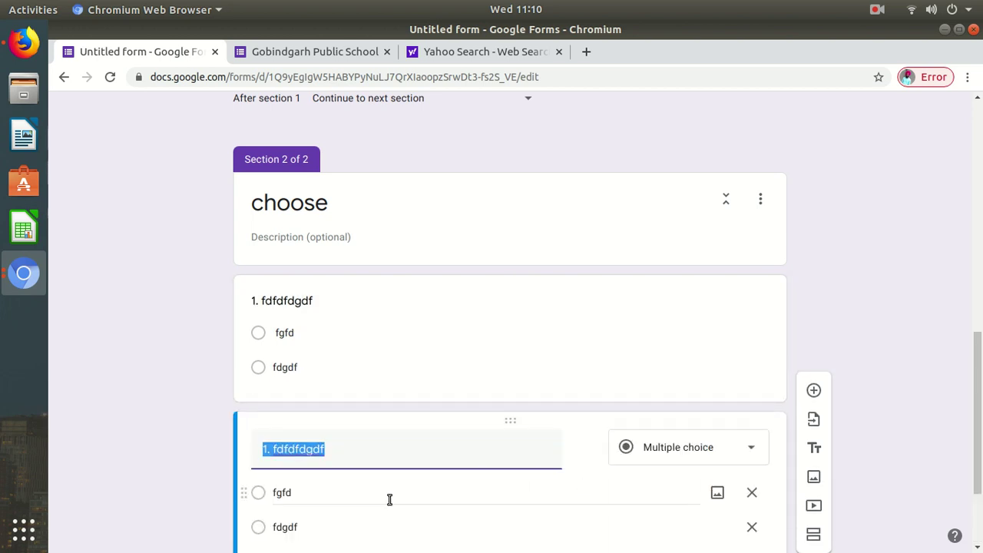
text(2.)
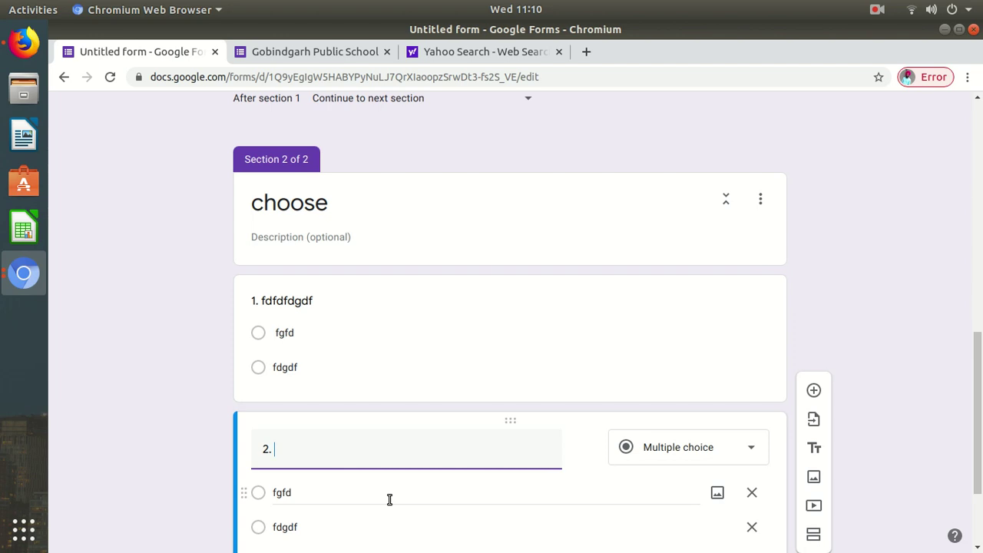
text( what is atoms)
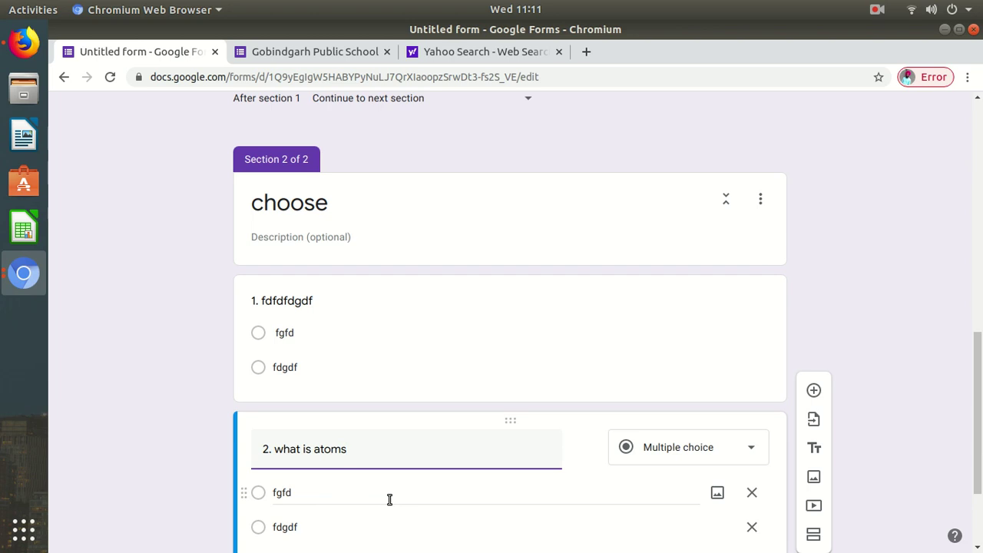
text(?)
click(338, 498)
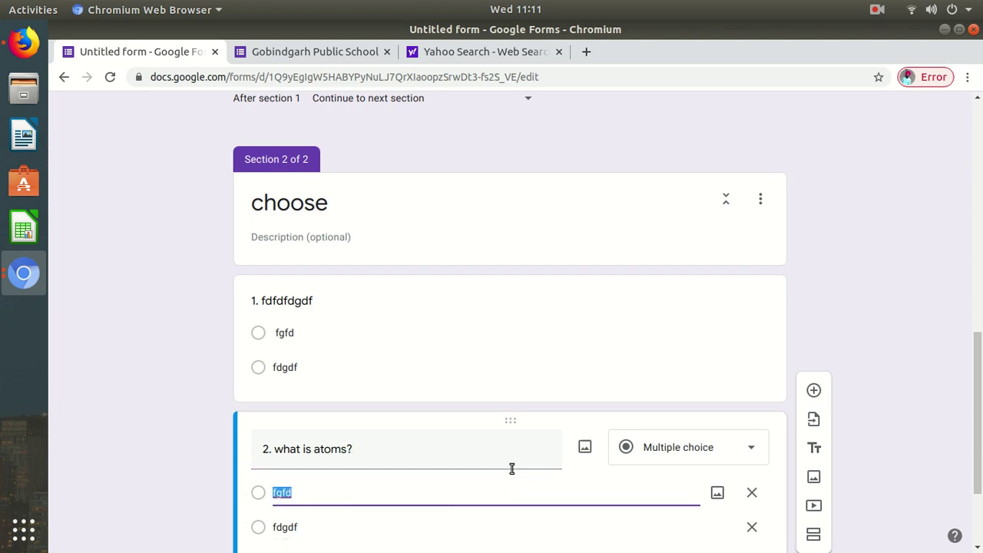
scroll(264, 457, down, 3)
click(333, 416)
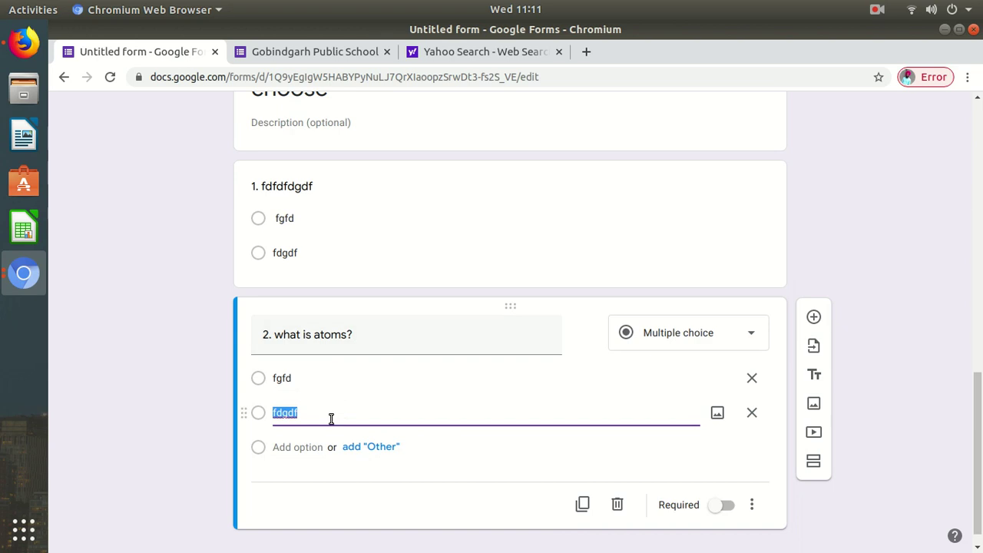
scroll(591, 365, down, 1)
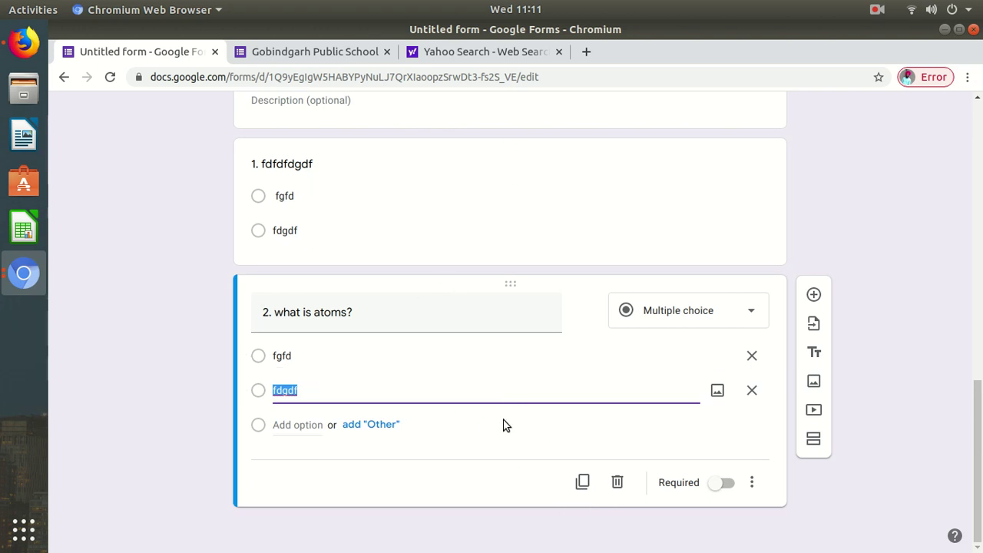
Step: Duplicate the "2. what is atoms?" question and add a blank multiple-choice question below the copy
click(583, 482)
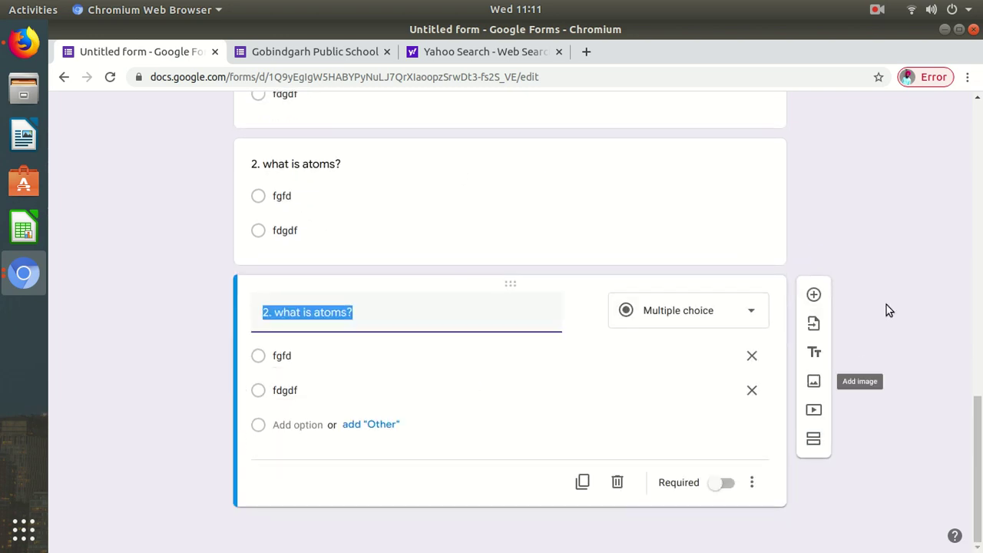
click(814, 294)
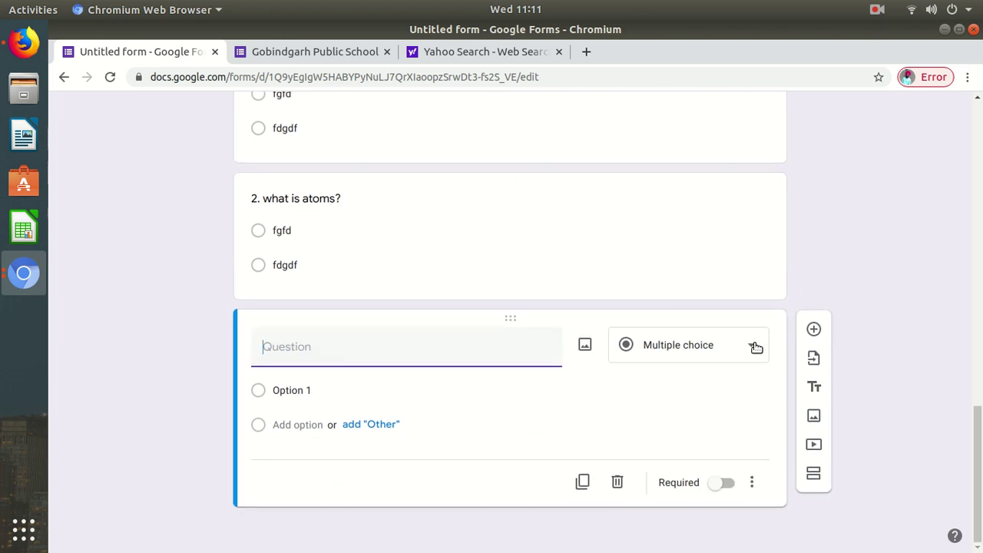
Step: Delete the blank multiple-choice question below "Roll no." at the end of section 1
click(755, 348)
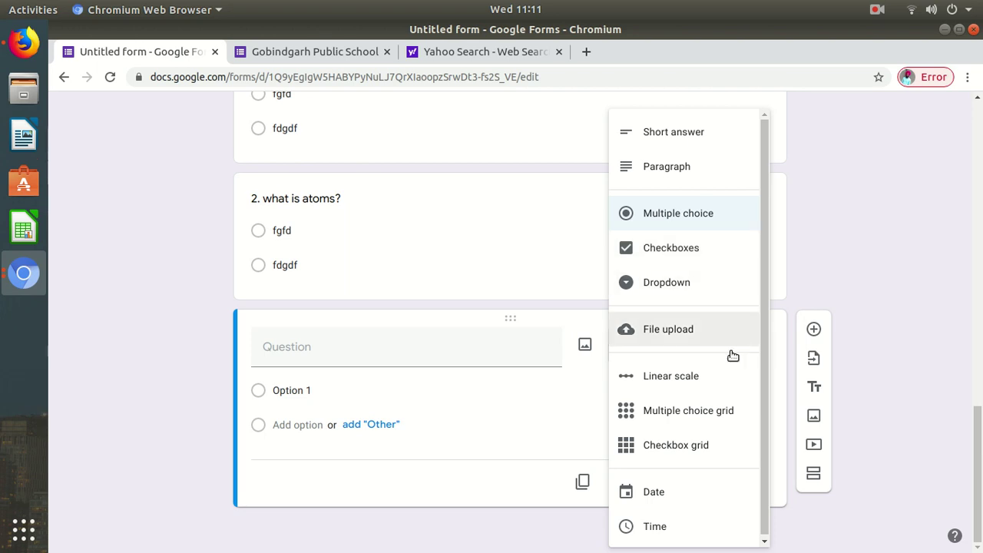
scroll(521, 368, up, 1)
scroll(520, 368, up, 5)
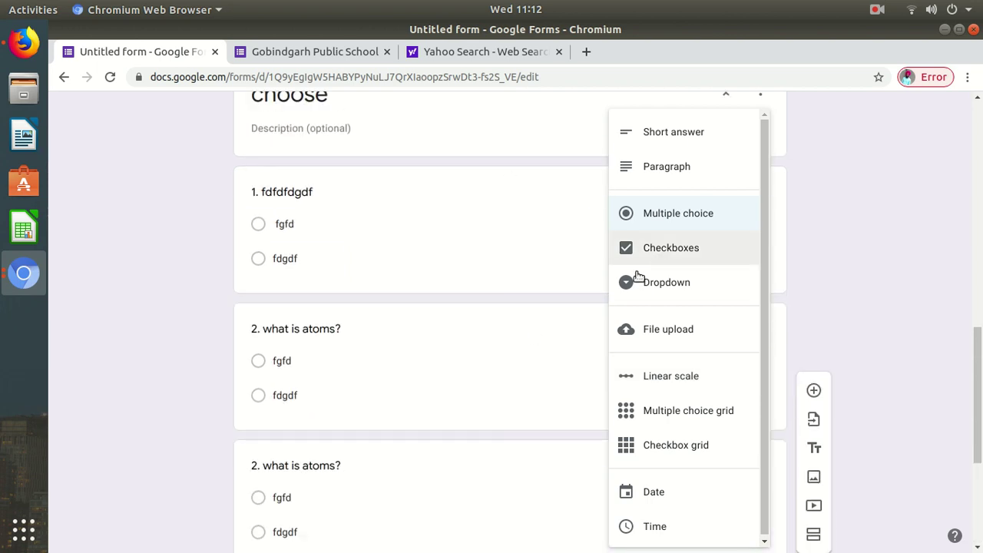
scroll(497, 308, up, 4)
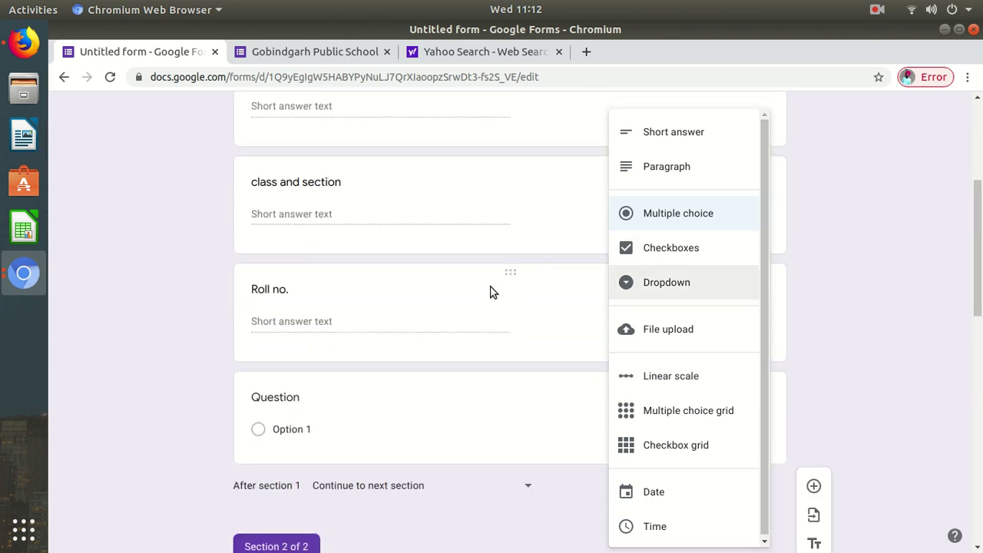
scroll(396, 299, down, 2)
scroll(395, 299, down, 2)
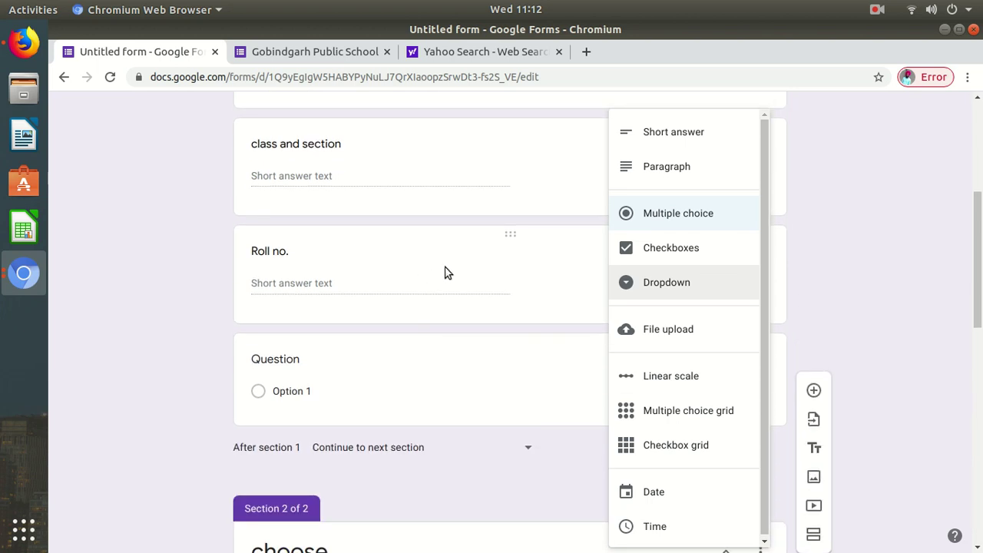
scroll(441, 269, down, 2)
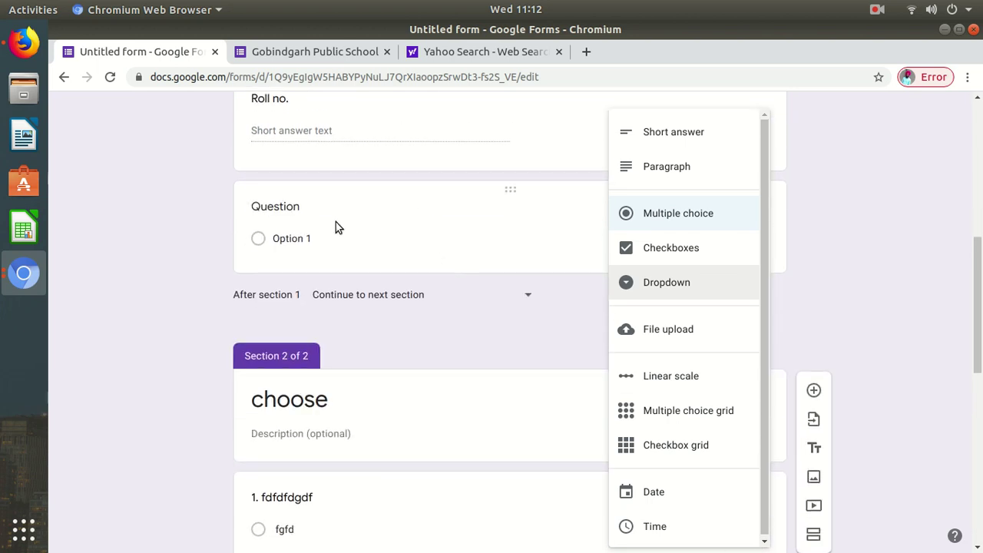
click(407, 222)
click(618, 353)
Step: Open the form's general settings and turn on "Limit to 1 response", leaving email address collection off
scroll(348, 306, down, 4)
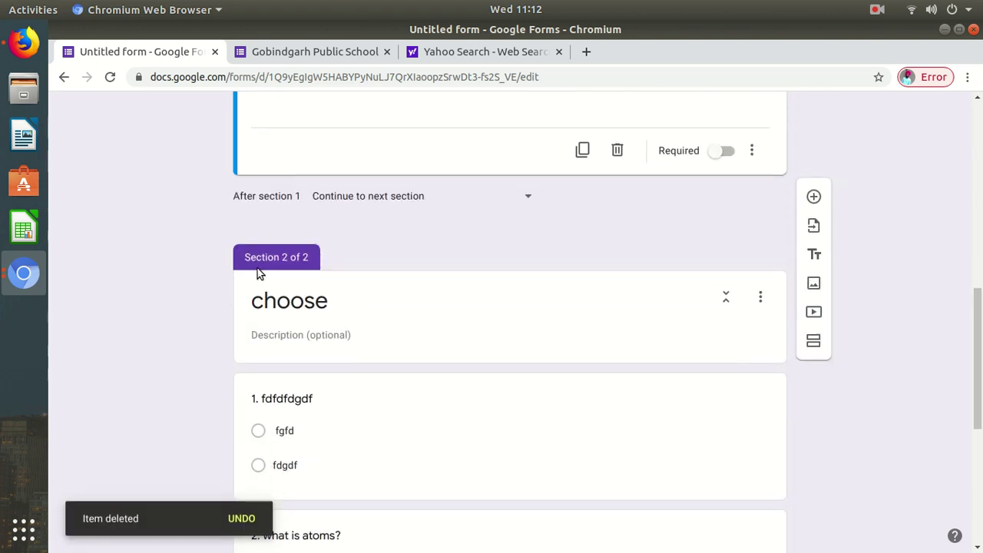
scroll(393, 312, down, 4)
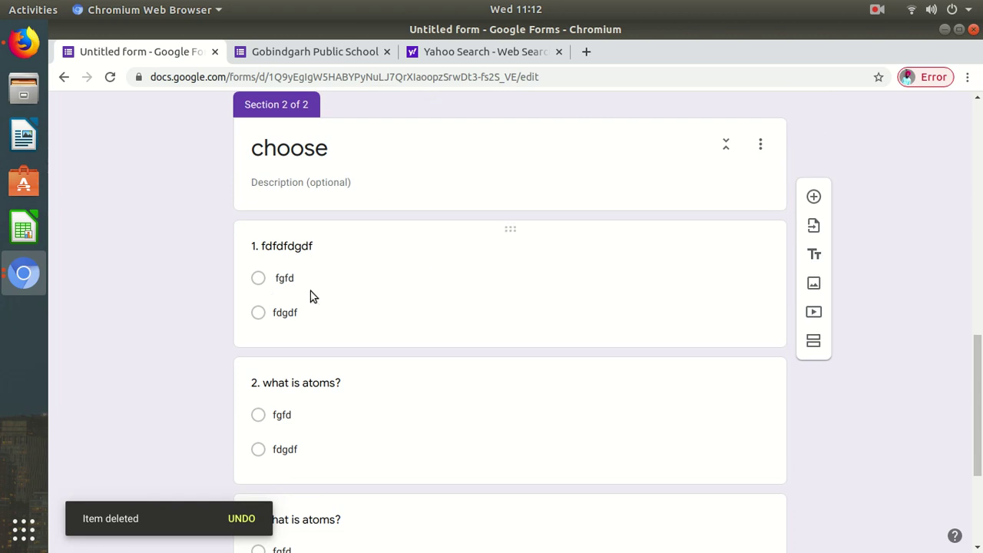
scroll(324, 285, down, 3)
scroll(368, 367, down, 1)
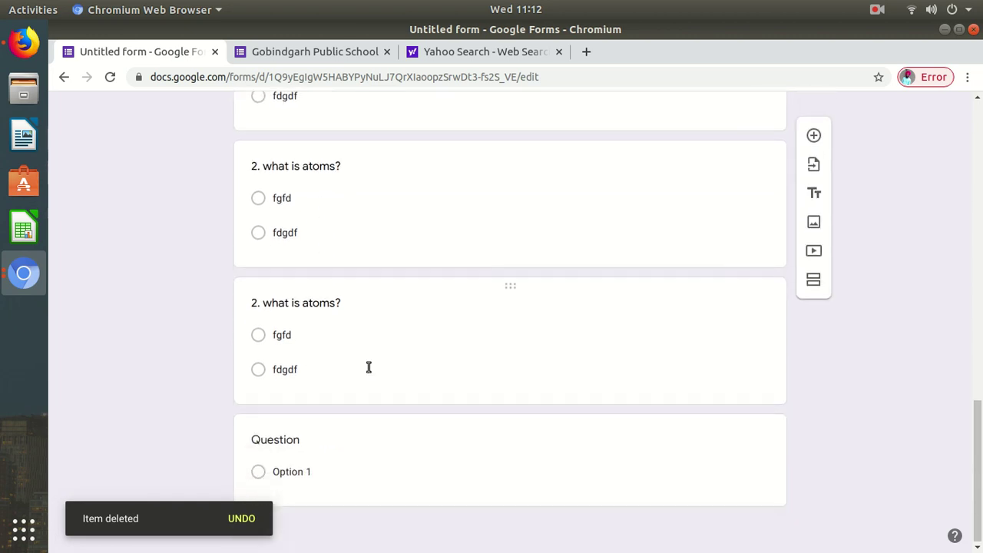
scroll(391, 418, up, 13)
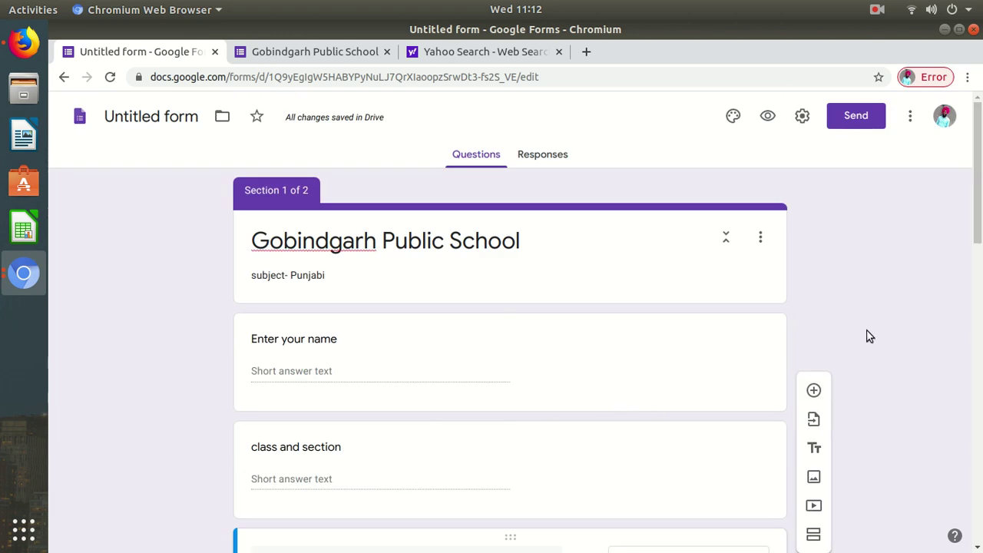
click(803, 117)
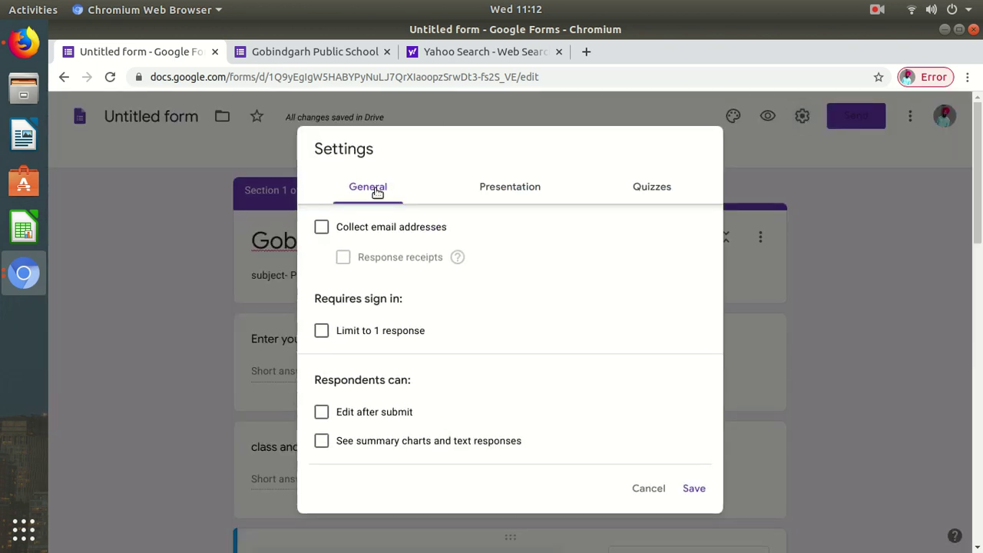
click(375, 238)
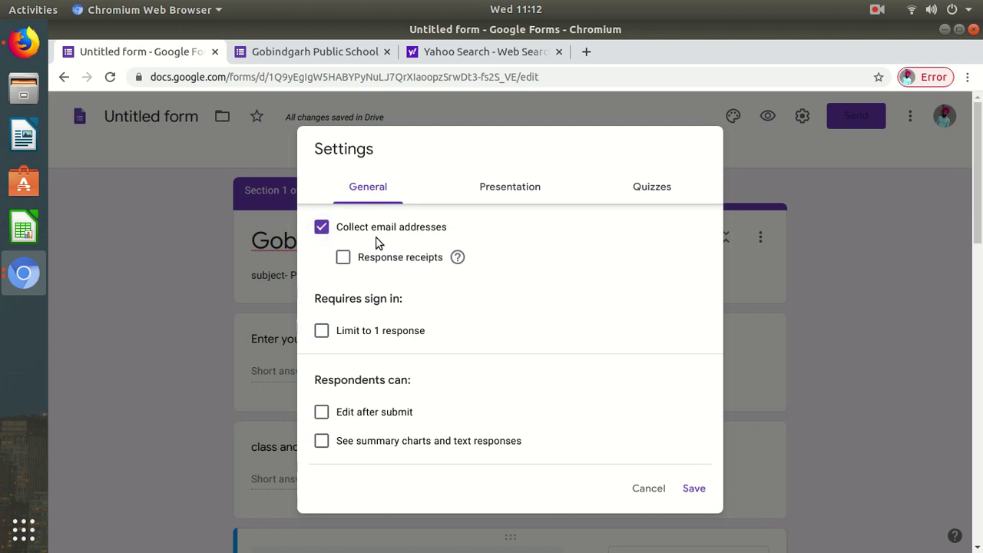
click(376, 239)
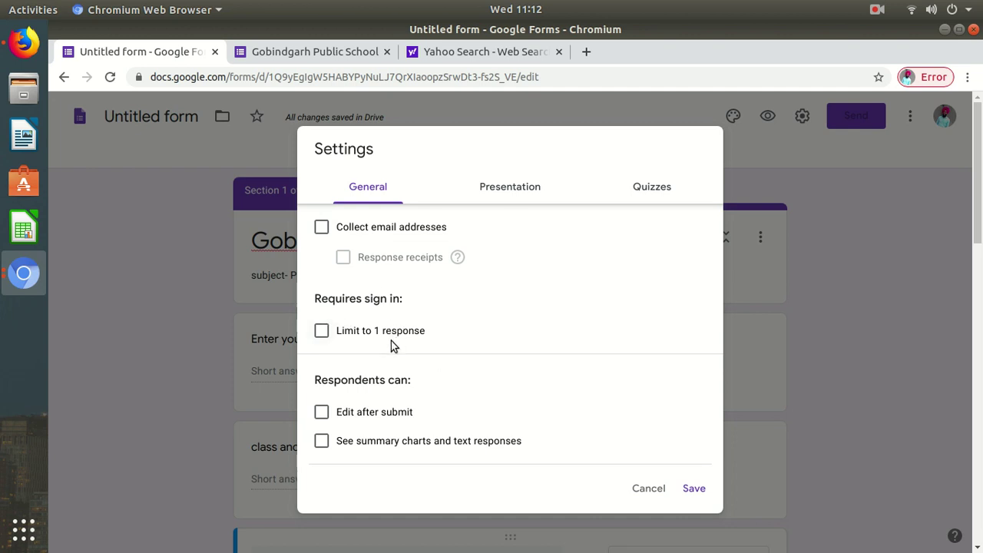
click(347, 333)
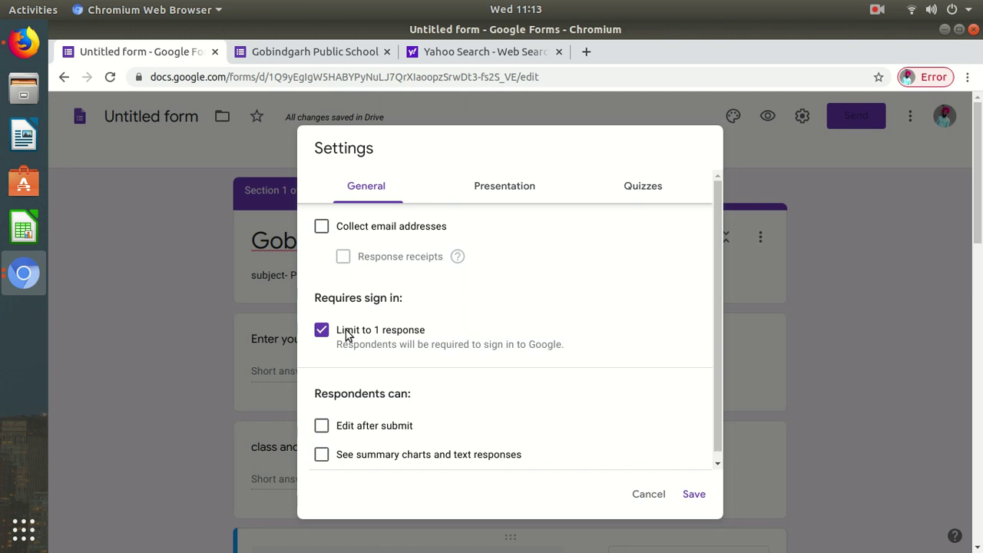
click(346, 334)
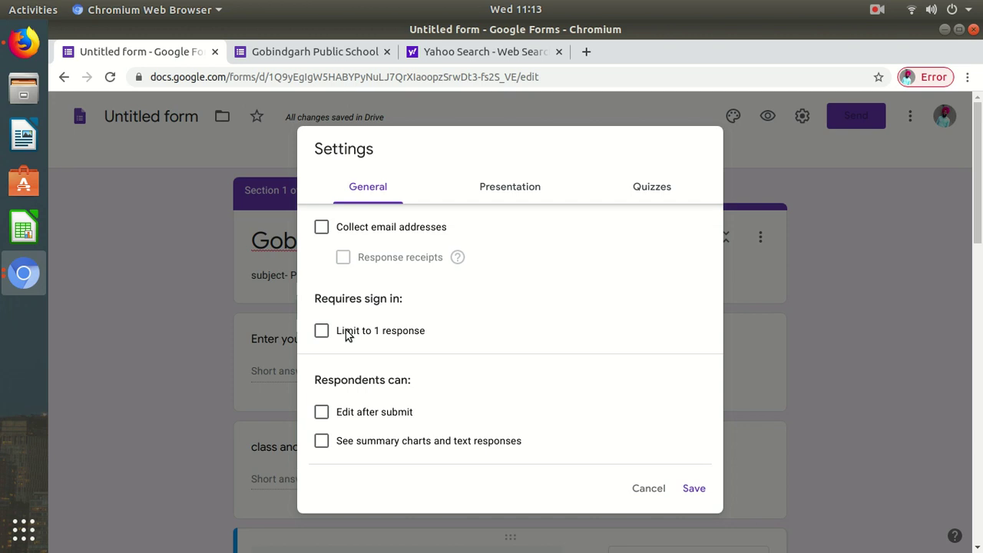
click(351, 338)
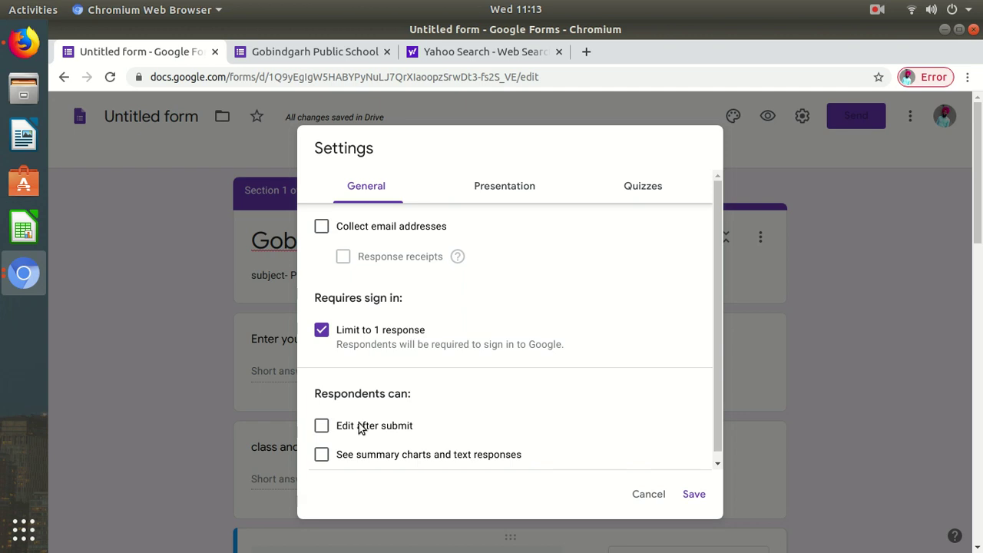
Step: Let respondents see summary charts and text responses, keeping "Edit after submit" off
scroll(448, 394, down, 1)
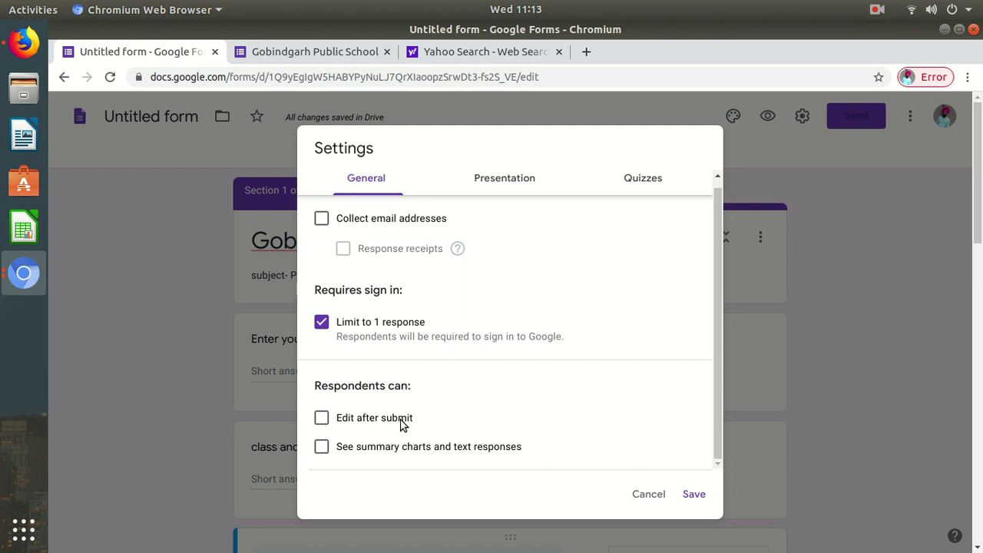
click(335, 421)
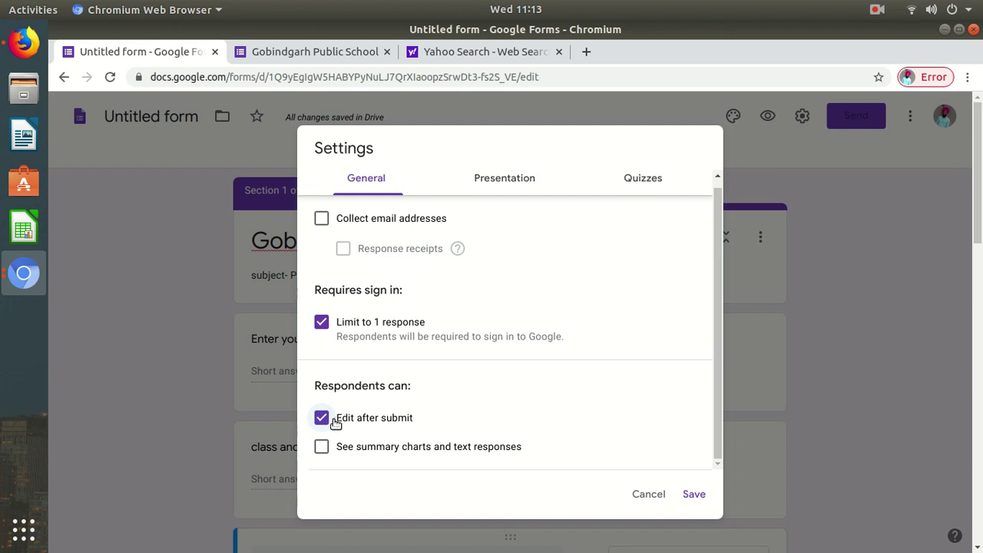
click(335, 422)
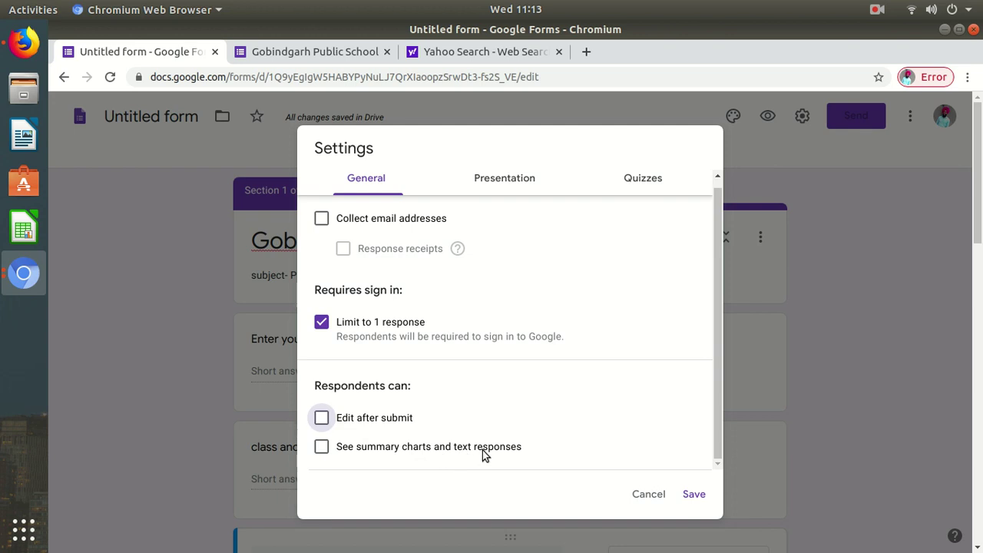
click(388, 449)
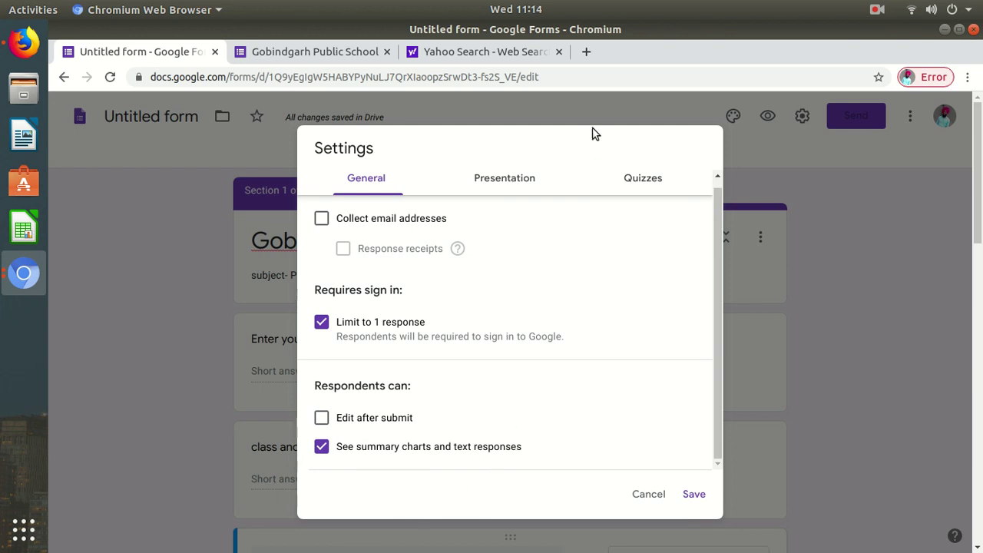
Step: In the presentation settings, turn on the progress bar and leave question order shuffling off
click(491, 184)
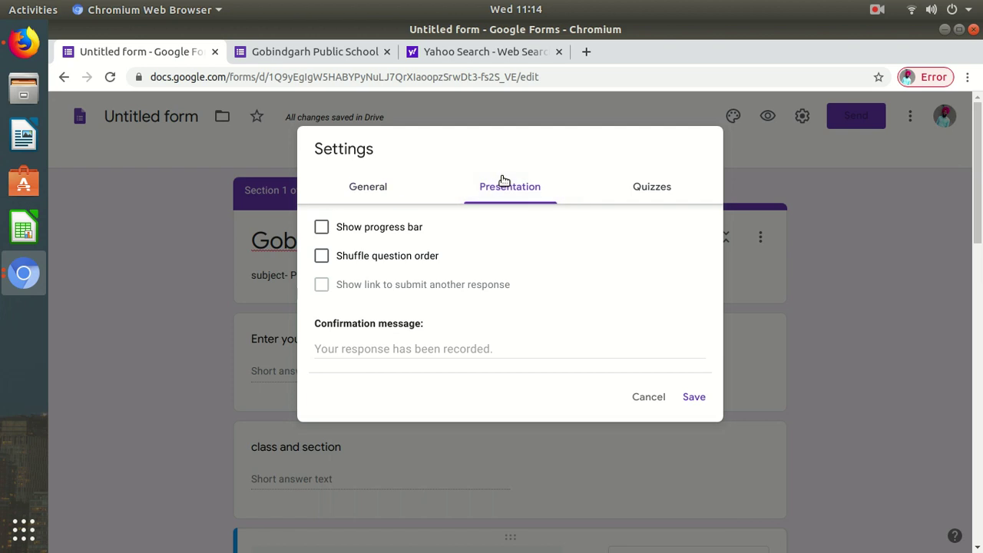
click(386, 239)
click(388, 265)
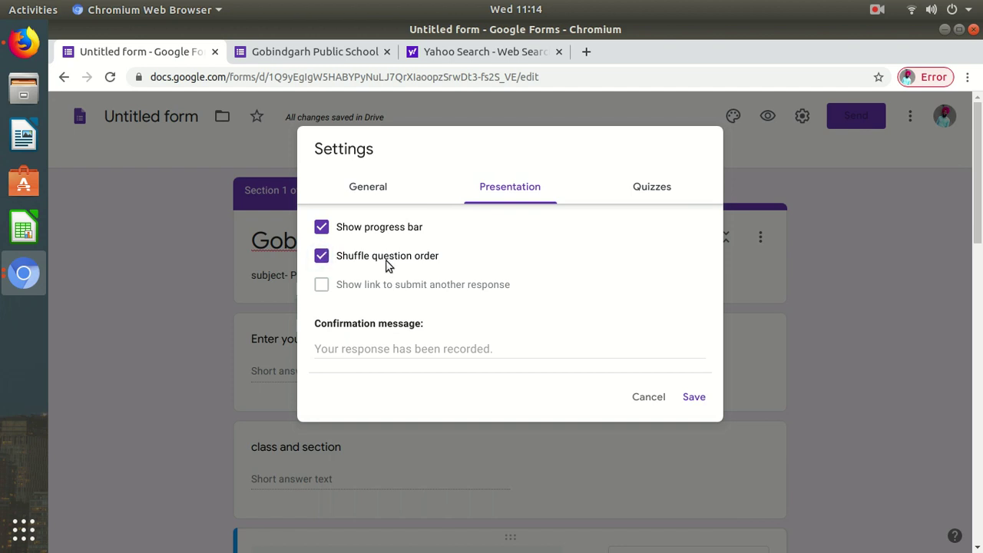
click(388, 265)
Step: Set the confirmation message to "Test is done" and save the form settings
click(405, 348)
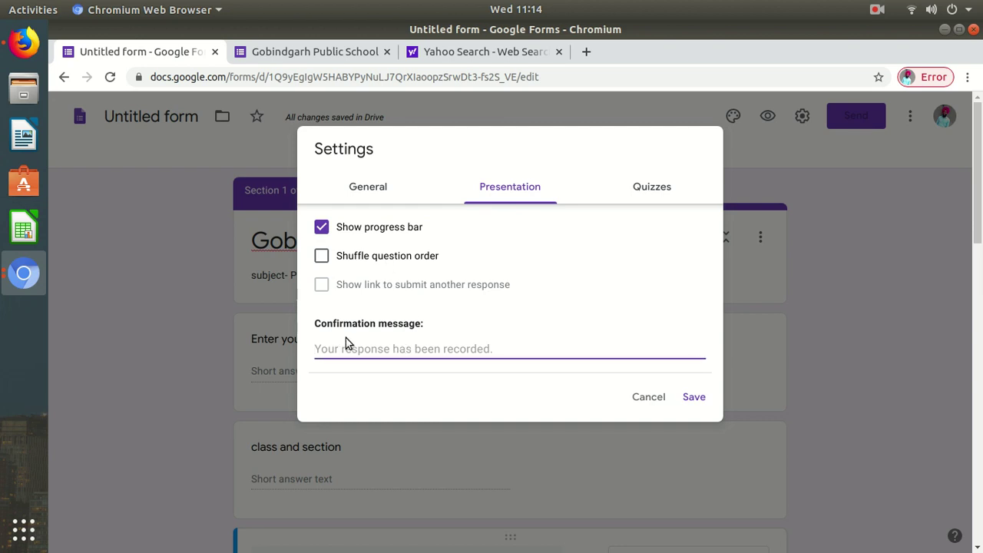
text(t)
key(BackSpace)
text(Test is done)
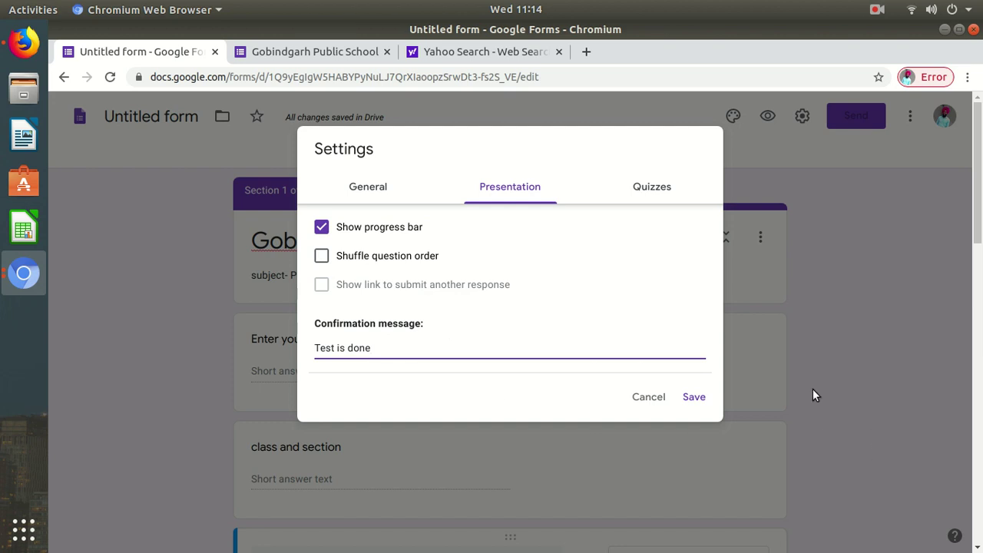
click(694, 398)
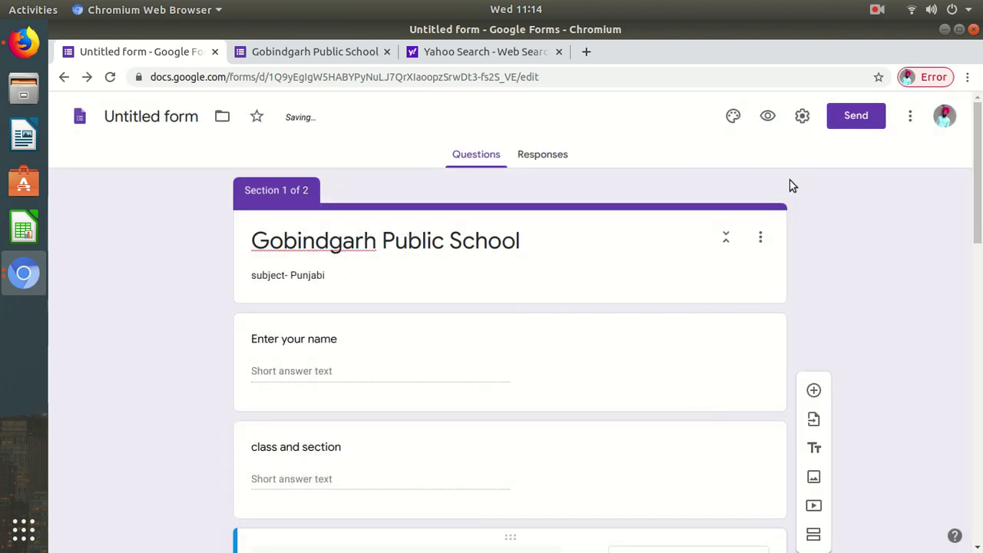
Step: Make the form a quiz in its settings, with grades released later, after manual review
click(802, 116)
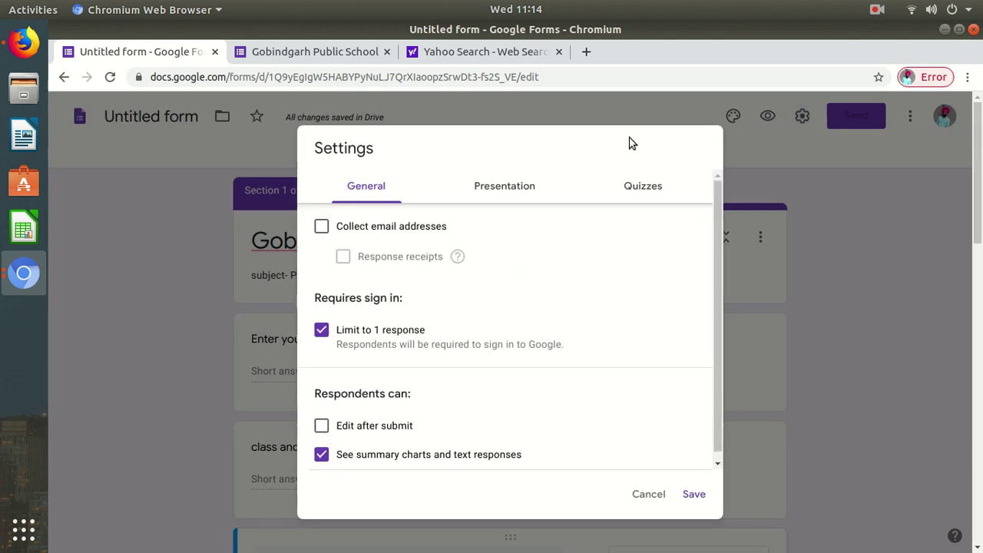
click(640, 188)
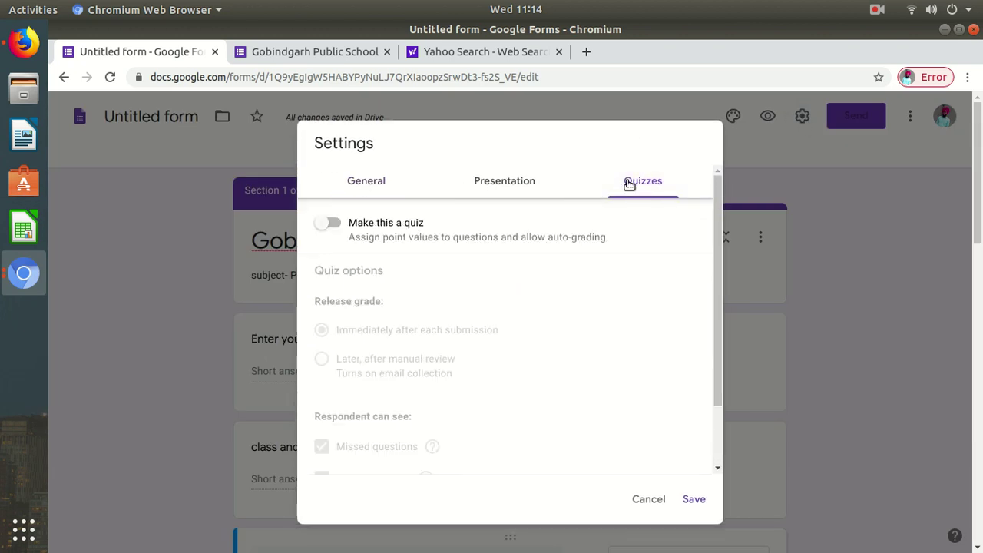
click(430, 230)
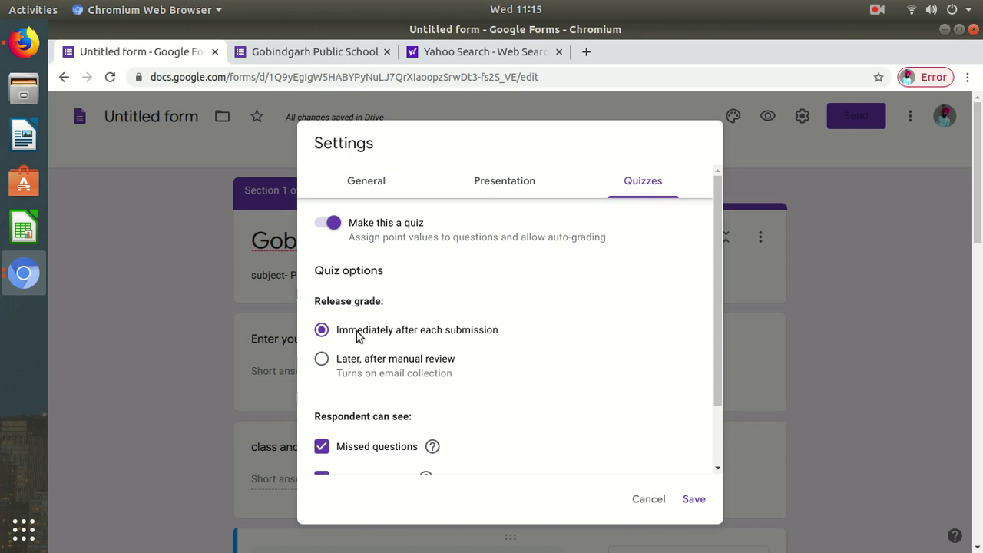
click(361, 372)
click(372, 331)
click(387, 368)
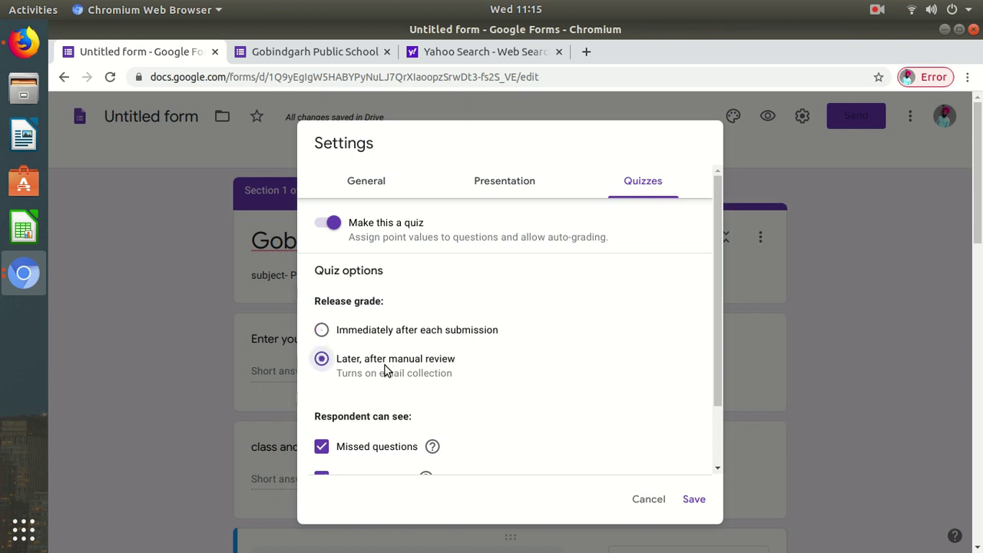
Step: Let quiz respondents see missed questions and point values but not correct answers, and save the settings
scroll(561, 389, down, 2)
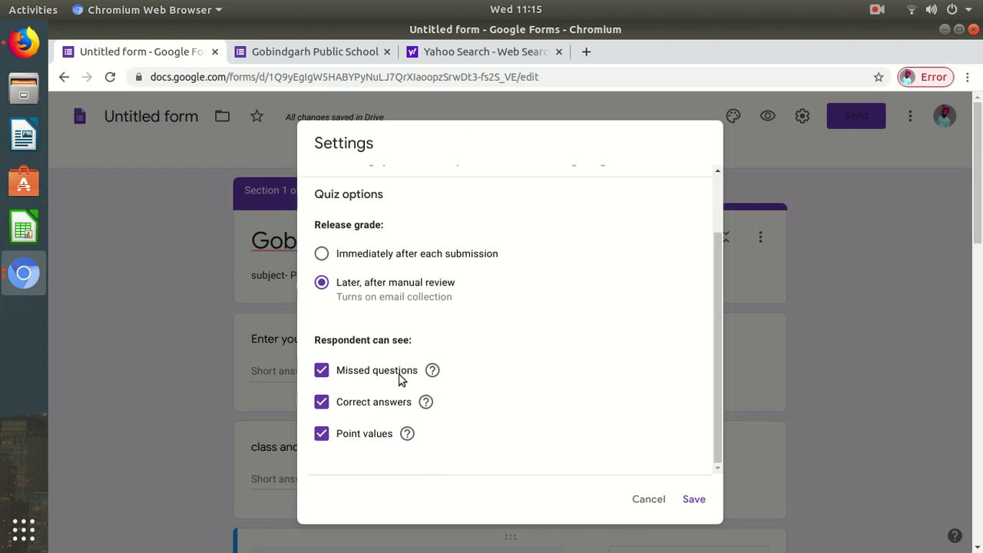
click(323, 371)
click(329, 404)
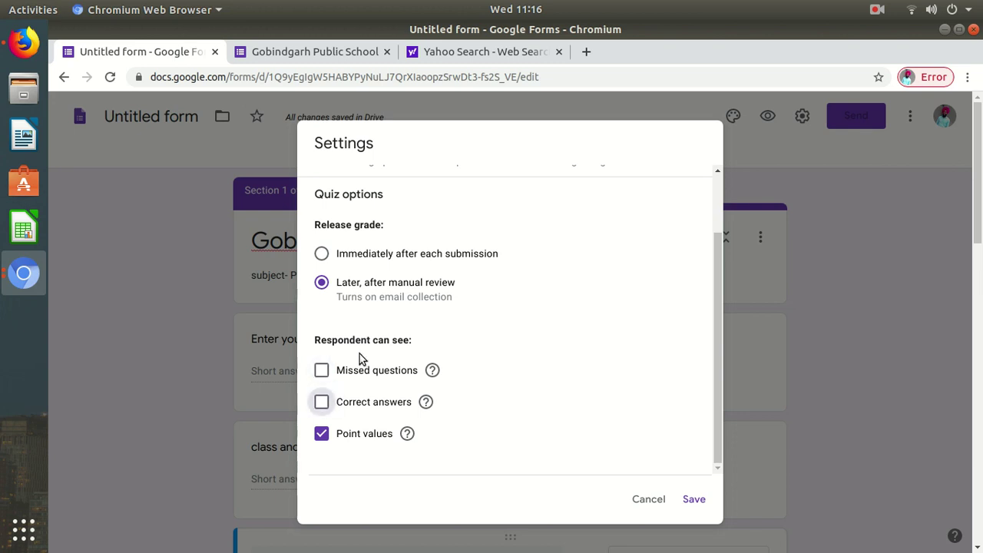
click(328, 372)
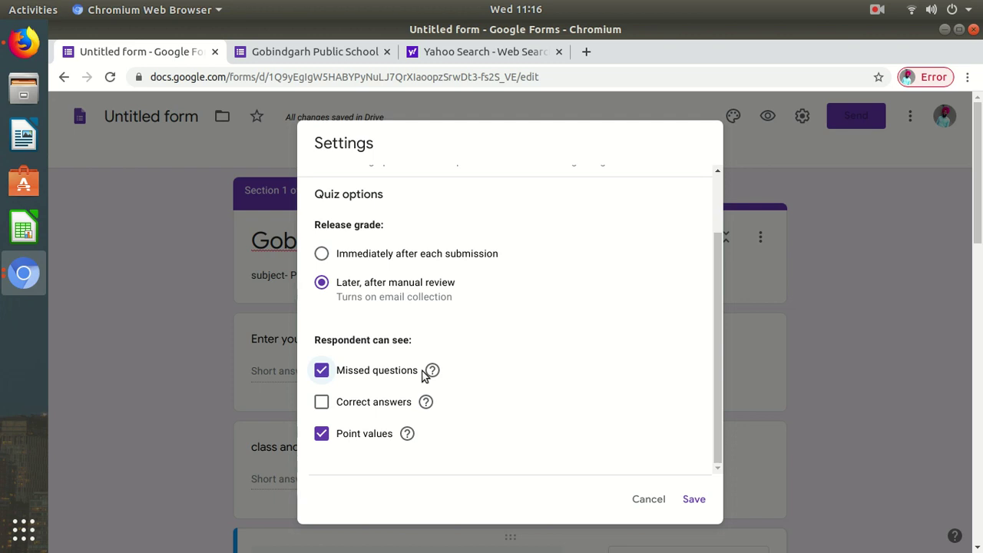
click(694, 500)
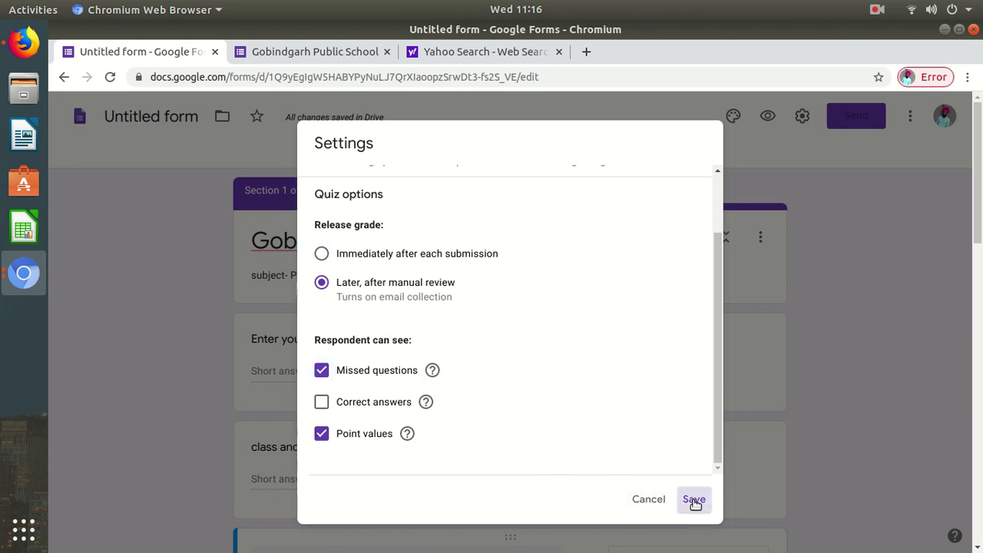
scroll(495, 257, down, 10)
scroll(494, 262, down, 5)
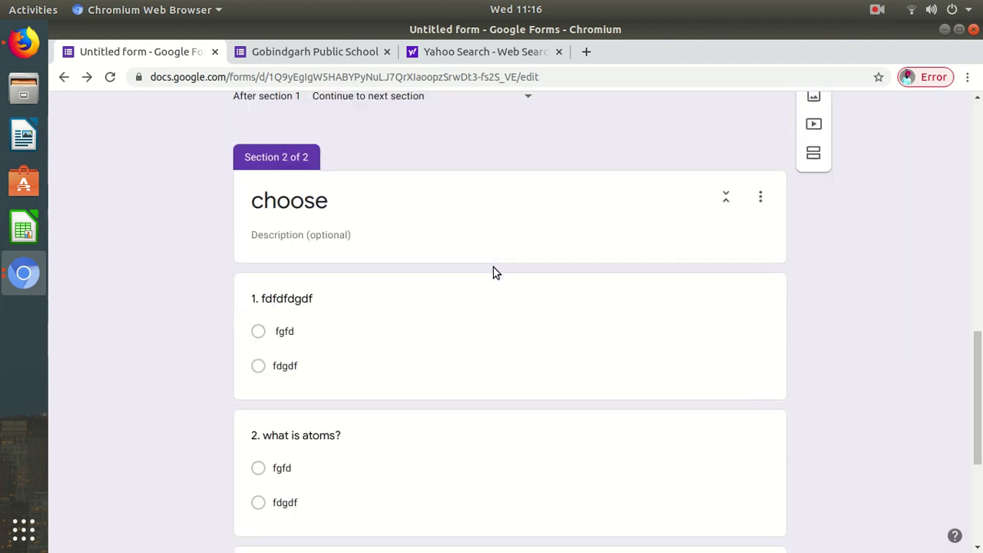
scroll(471, 261, up, 12)
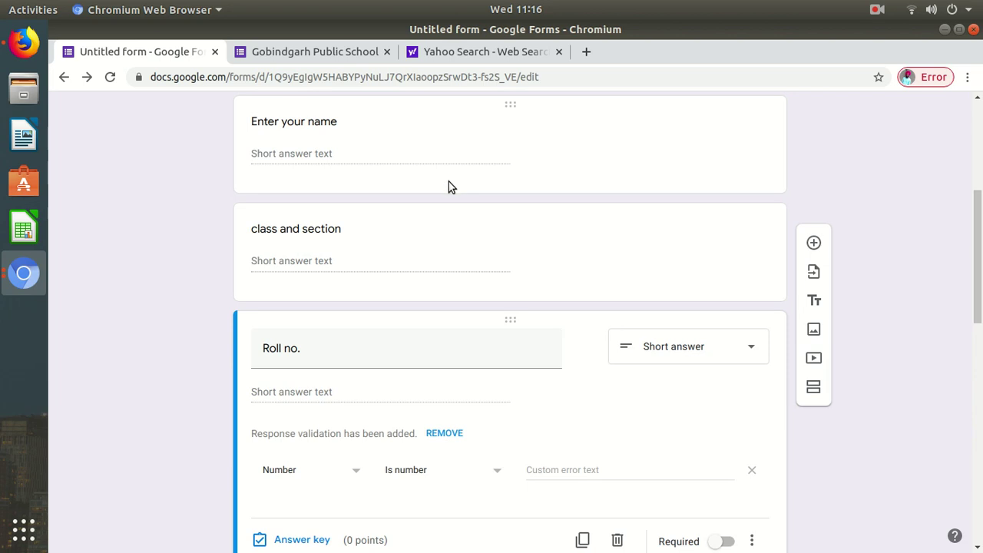
scroll(449, 184, down, 10)
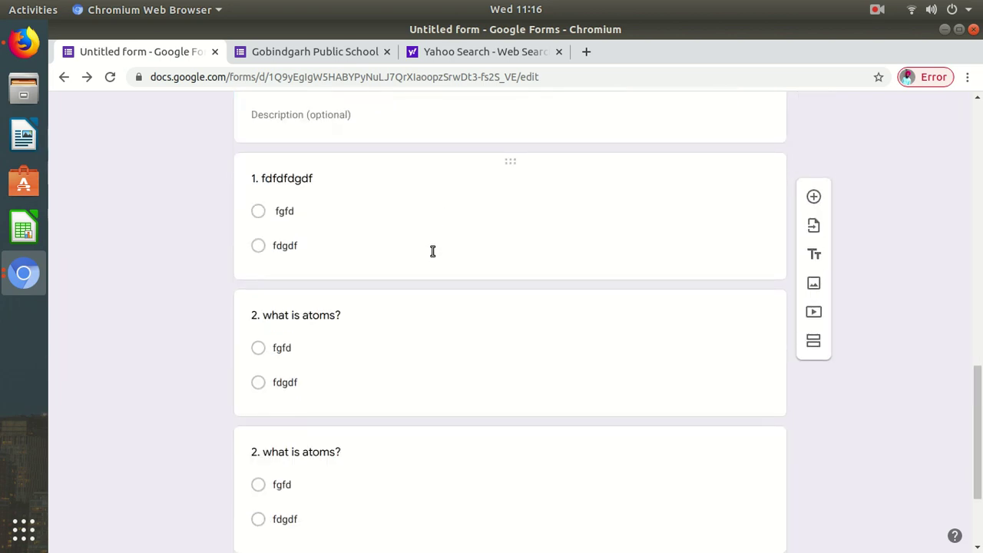
Step: In question 1's answer key, set 1 point and mark "fgfd" as the correct answer
click(441, 239)
scroll(546, 322, up, 5)
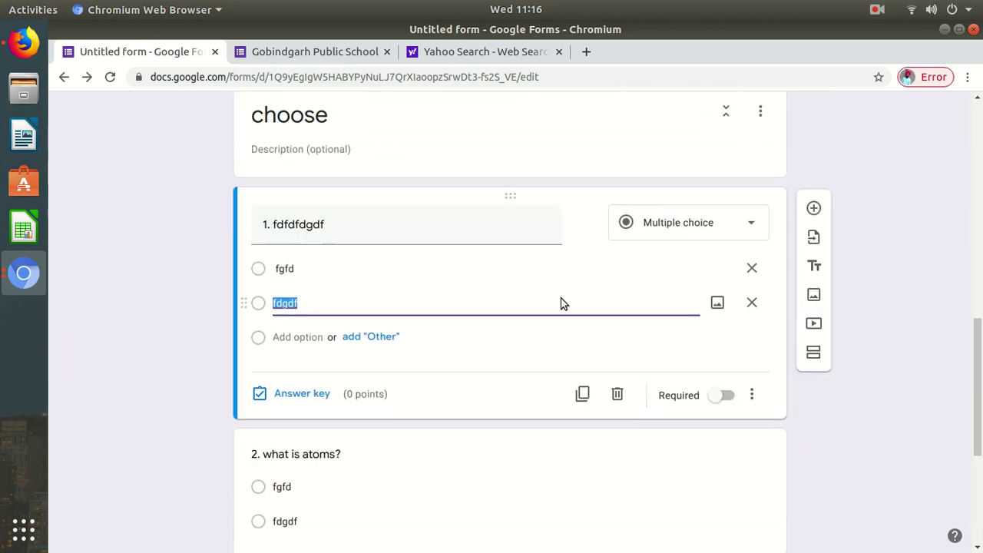
click(295, 397)
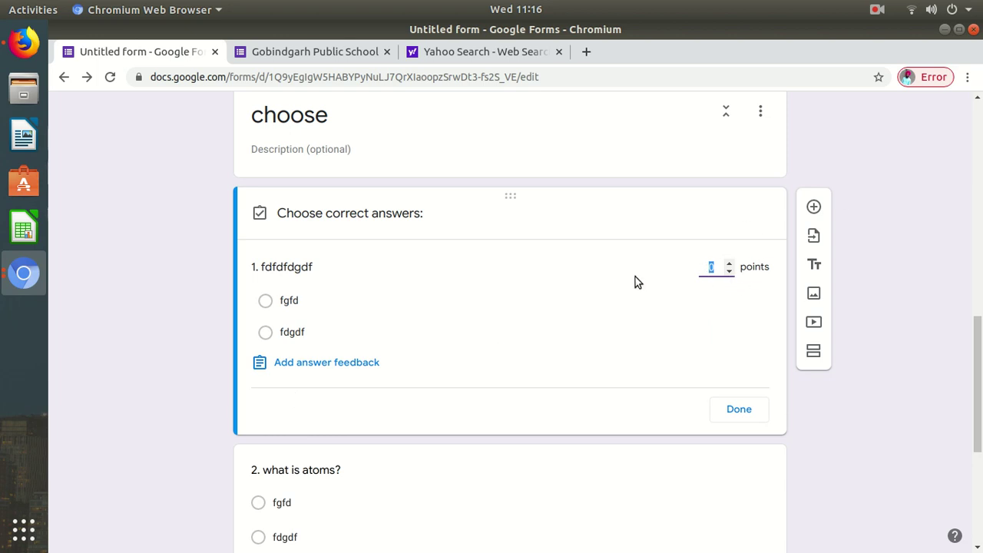
click(724, 268)
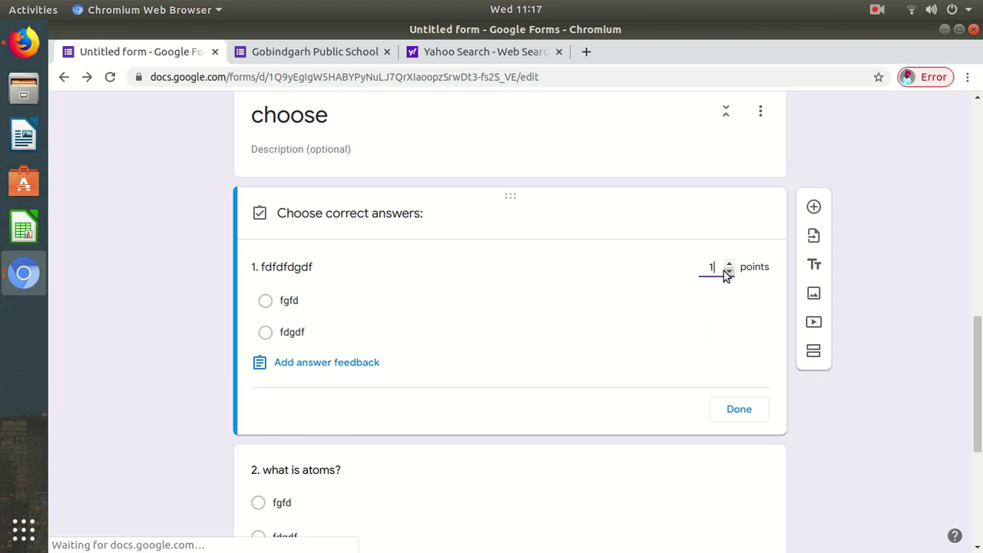
click(297, 304)
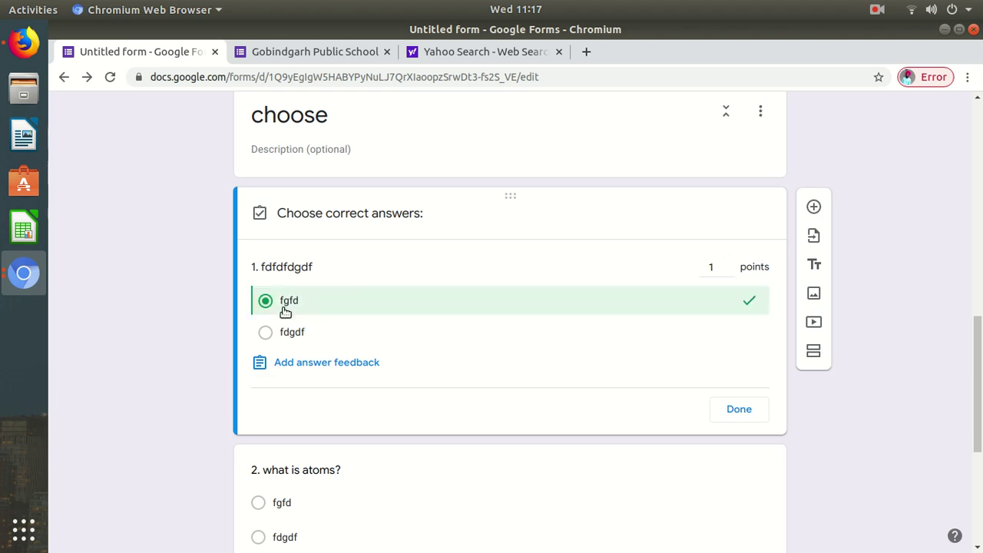
click(730, 410)
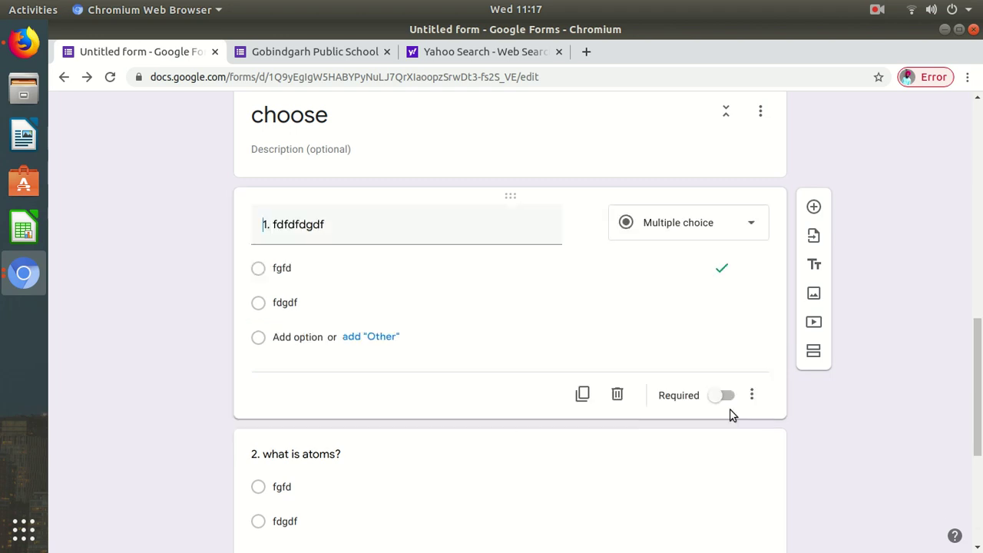
Step: Give the first "2. what is atoms?" question 1 point and mark "fdgdf" as its correct answer
scroll(338, 376, down, 3)
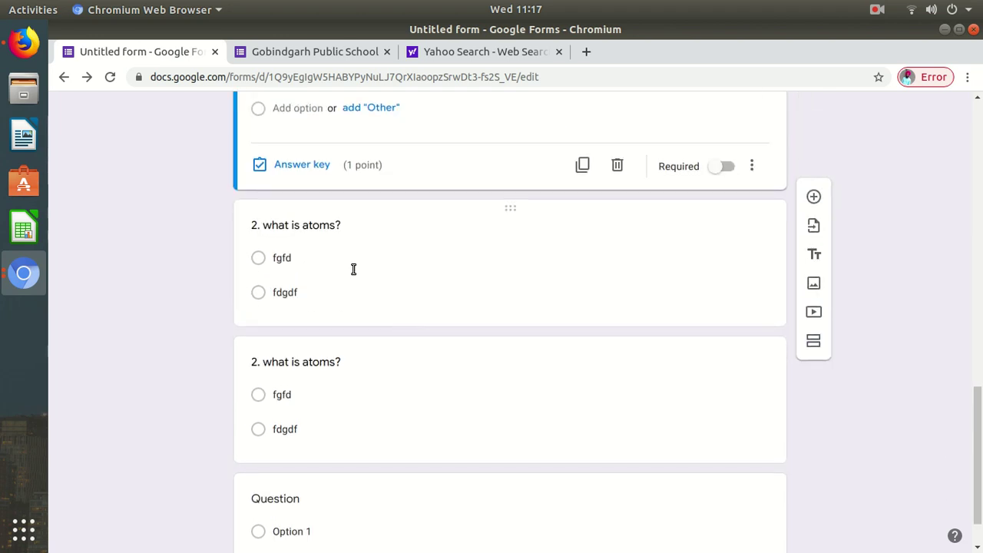
click(384, 274)
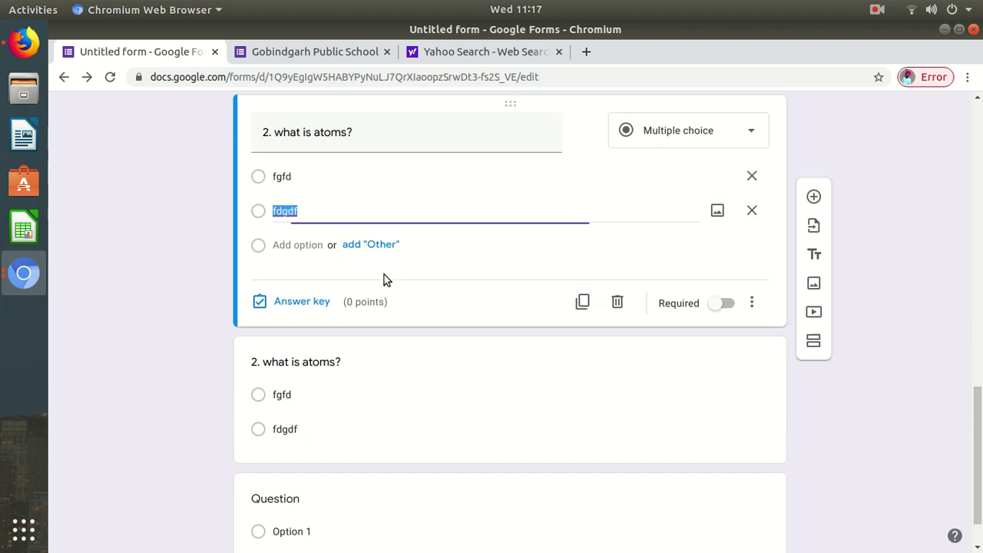
click(300, 305)
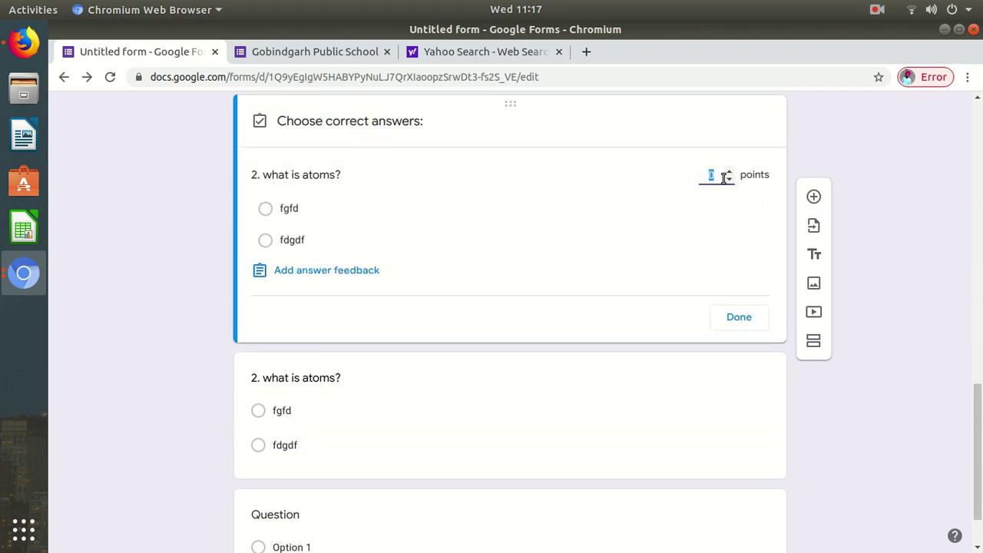
text(1)
click(298, 241)
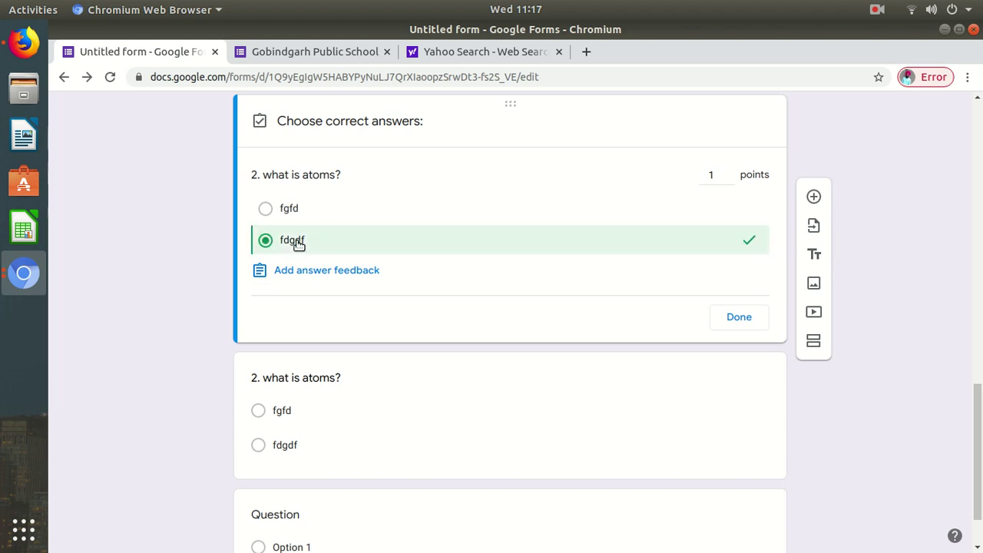
click(732, 323)
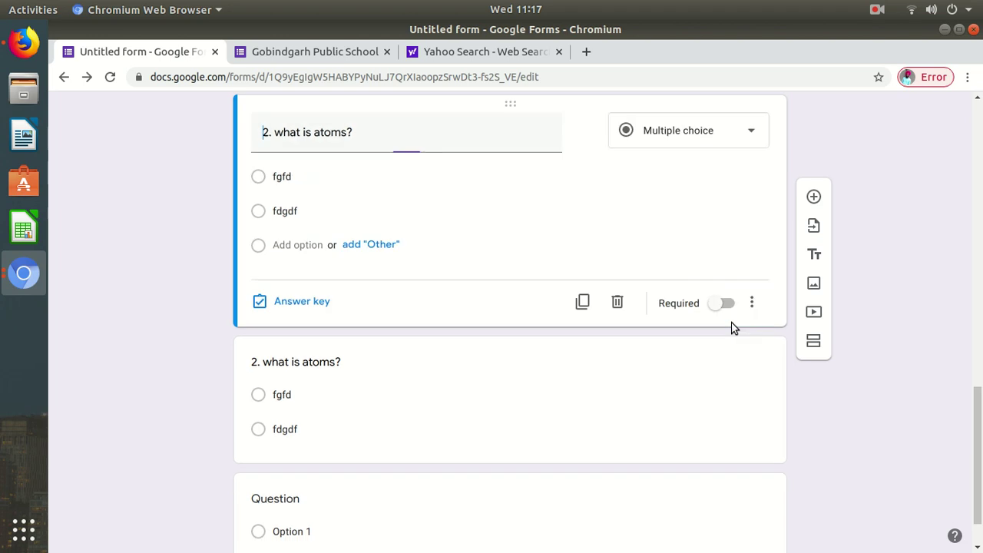
scroll(584, 176, up, 1)
scroll(607, 215, up, 1)
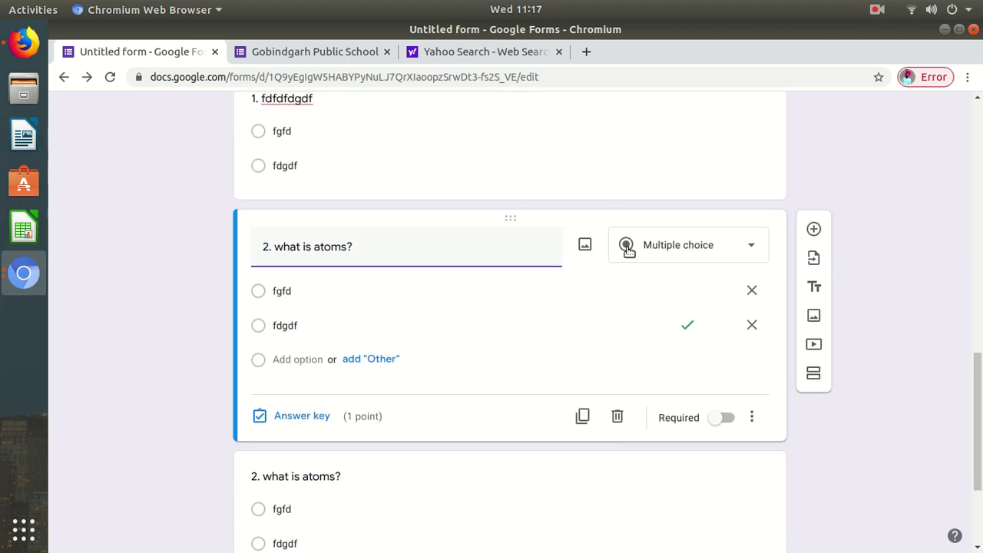
Step: Give the duplicate "2. what is atoms?" question 1 point and mark "fgfd" as its correct answer
scroll(533, 238, down, 3)
click(391, 346)
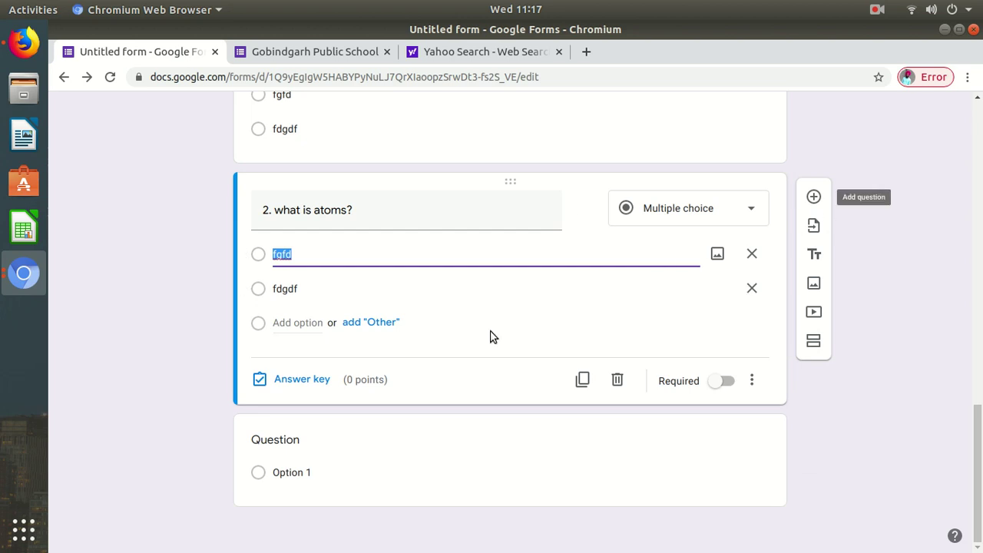
click(311, 385)
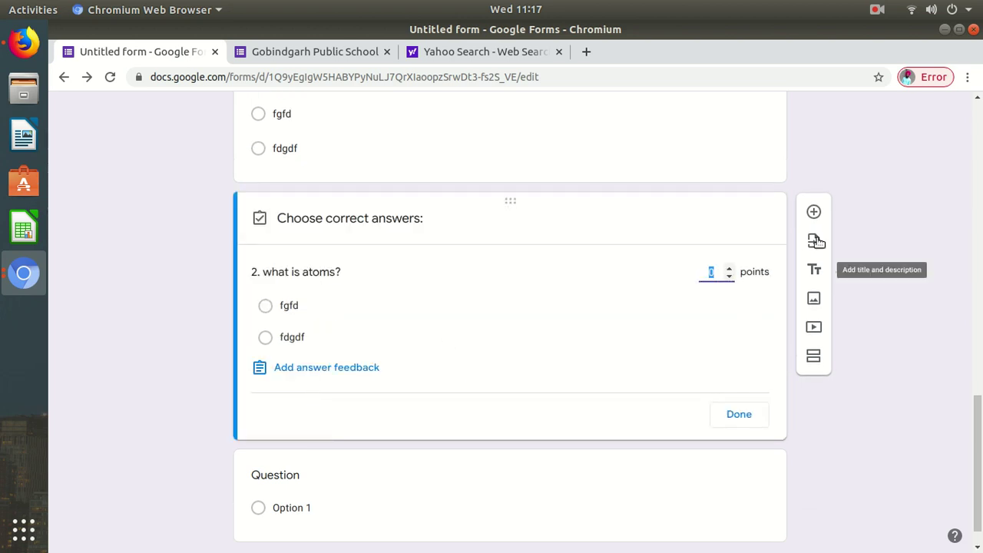
text(1)
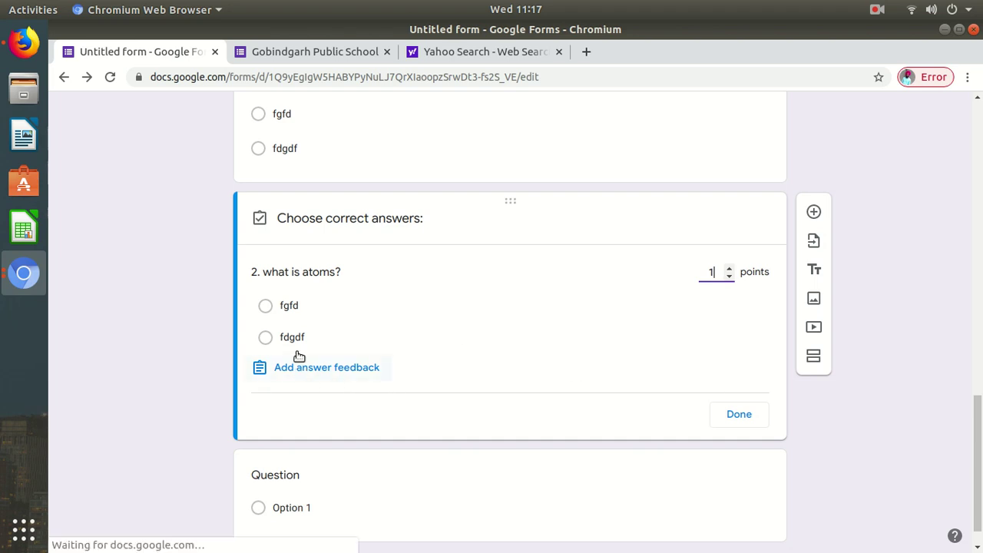
click(295, 307)
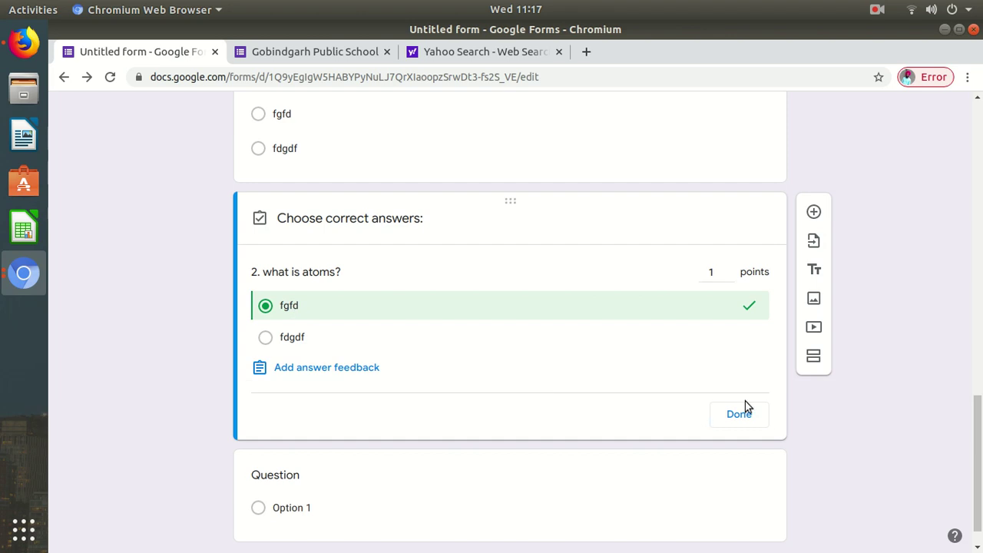
click(742, 417)
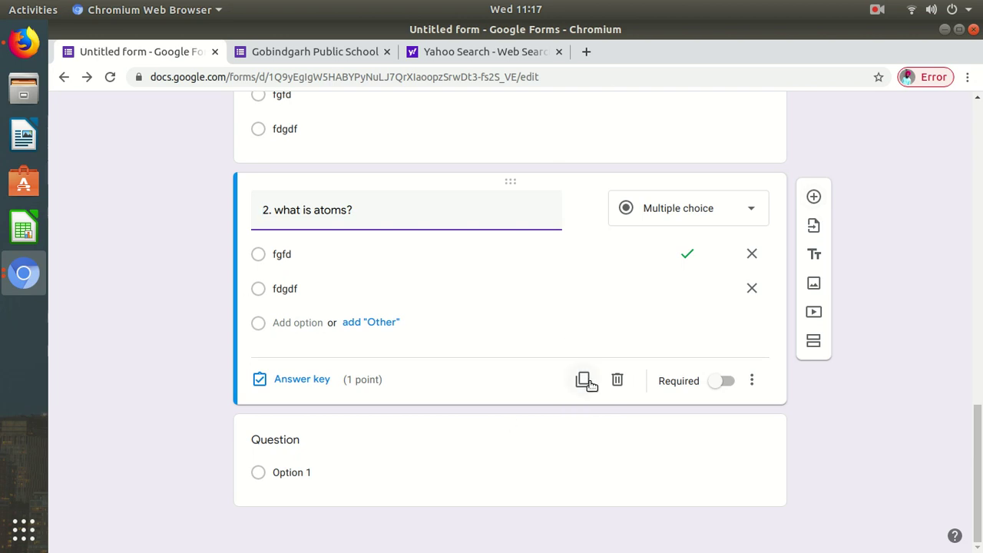
click(752, 213)
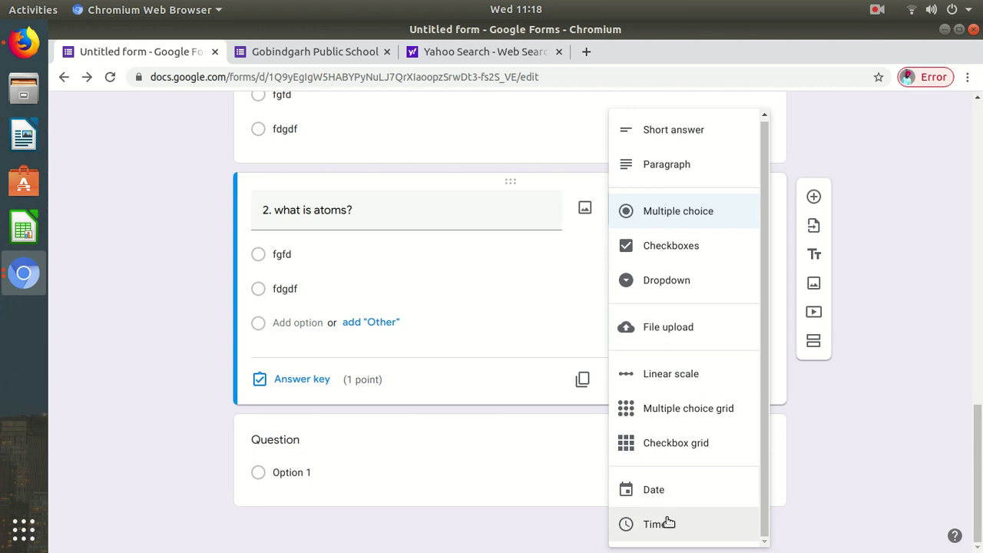
click(813, 196)
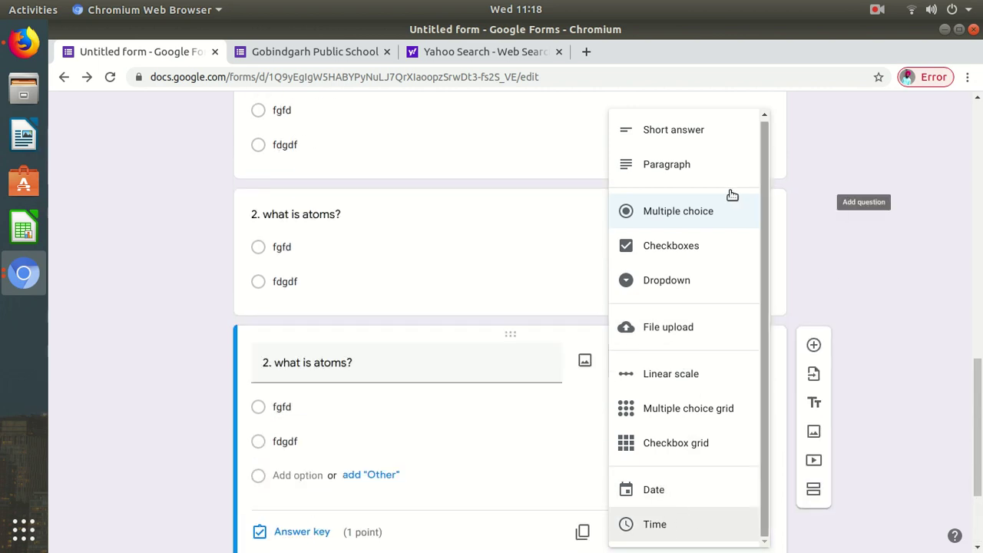
click(506, 238)
Step: Create a new spreadsheet named "Untitled form (Responses)" as the form's response destination, and hide the spreadsheet's side panel
scroll(676, 222, up, 6)
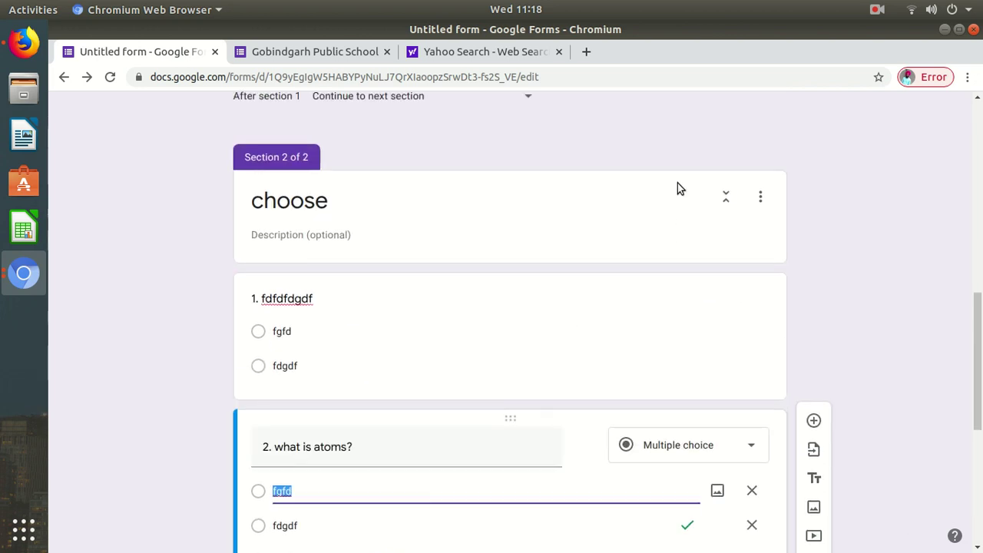
scroll(700, 175, up, 5)
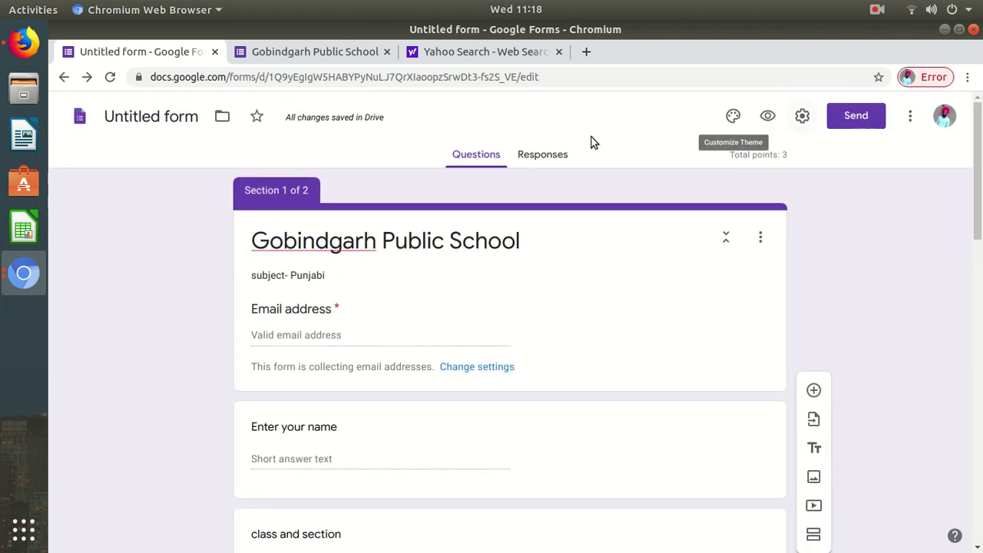
click(545, 157)
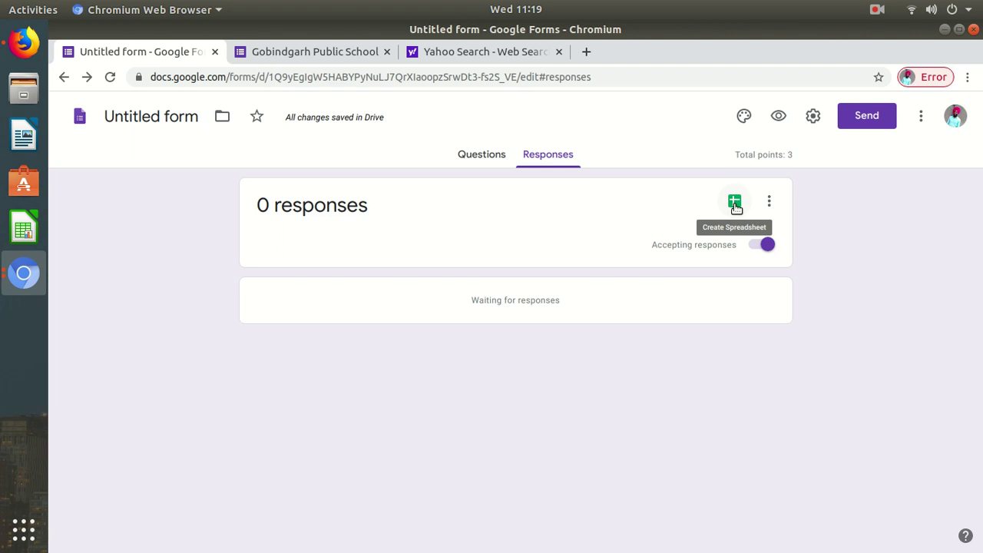
click(735, 203)
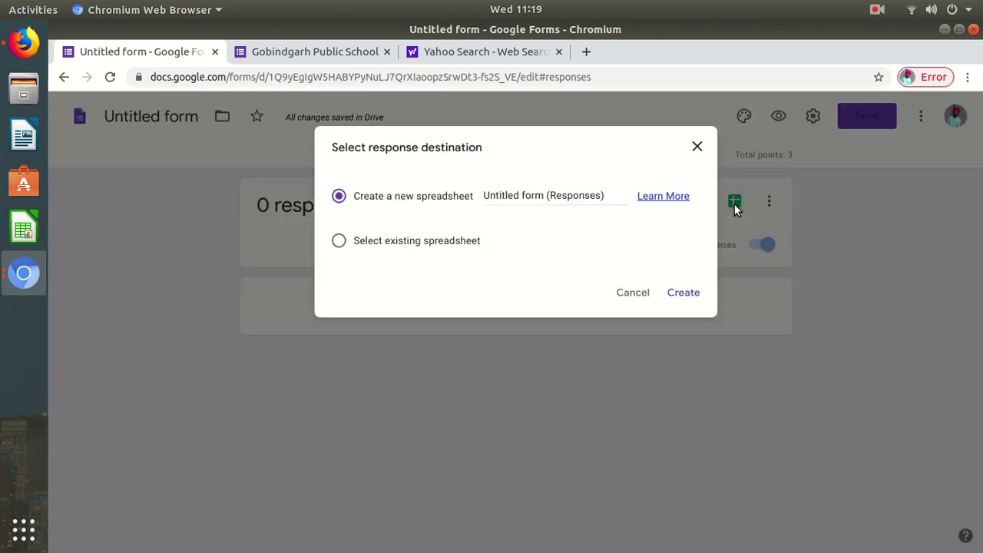
click(686, 293)
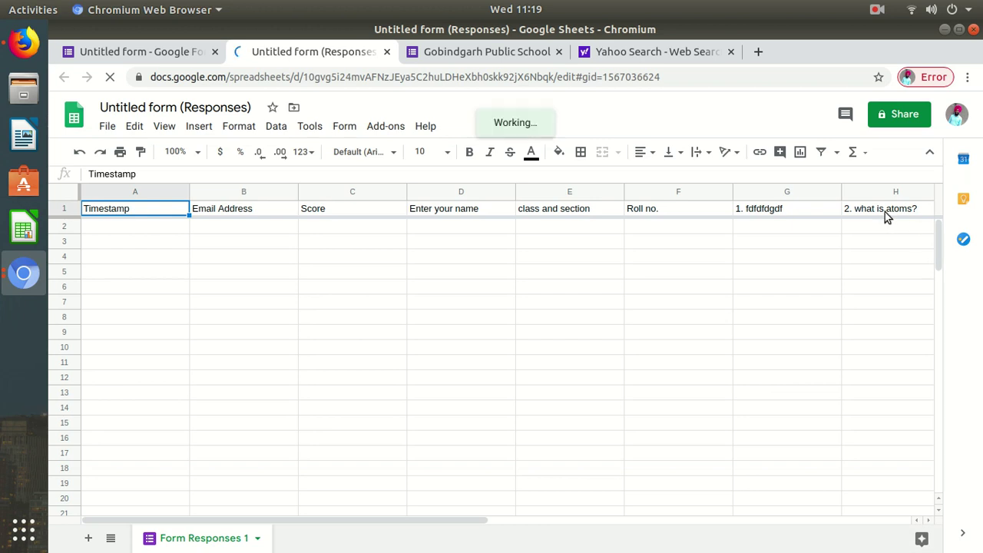
click(964, 533)
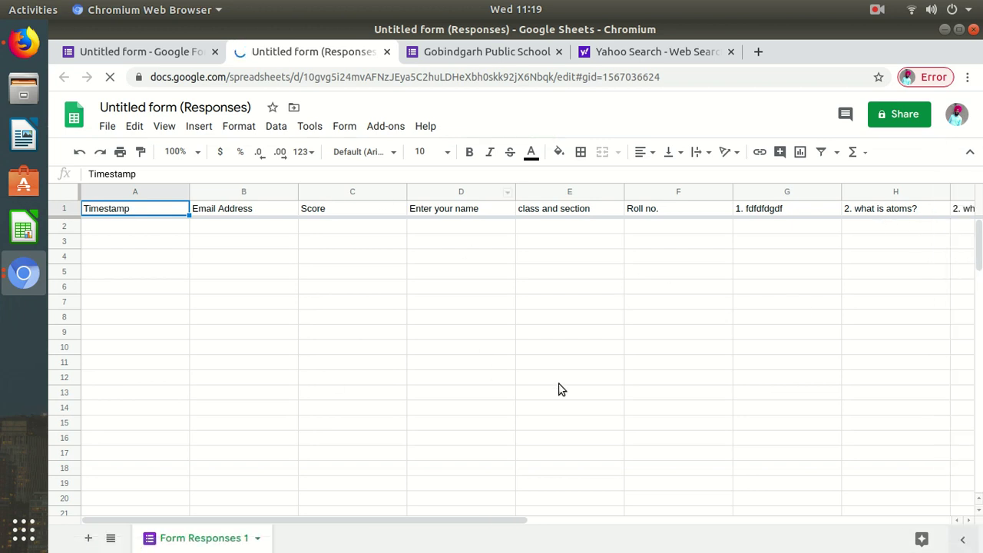
Step: Return to the form's questions in the editor and open a new preview of the form
click(496, 52)
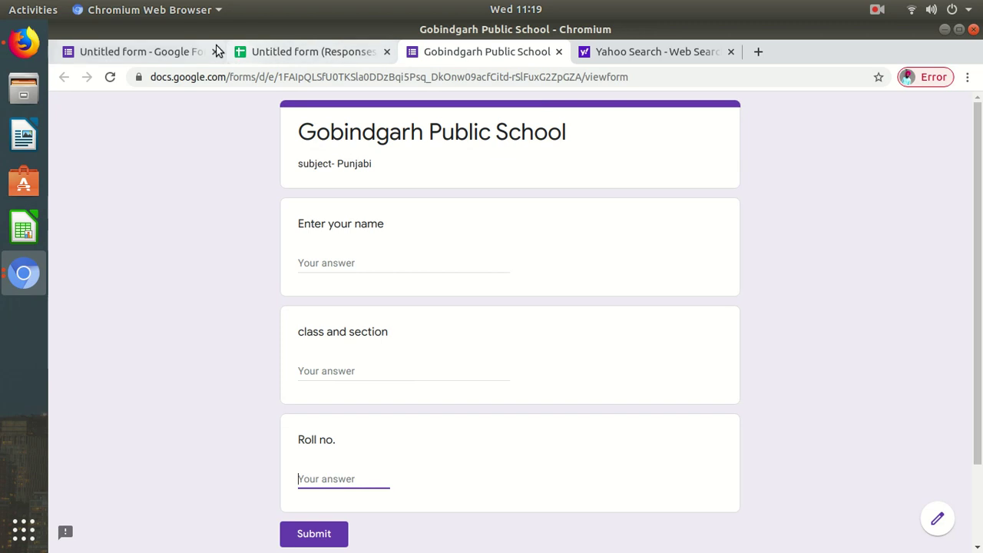
click(178, 53)
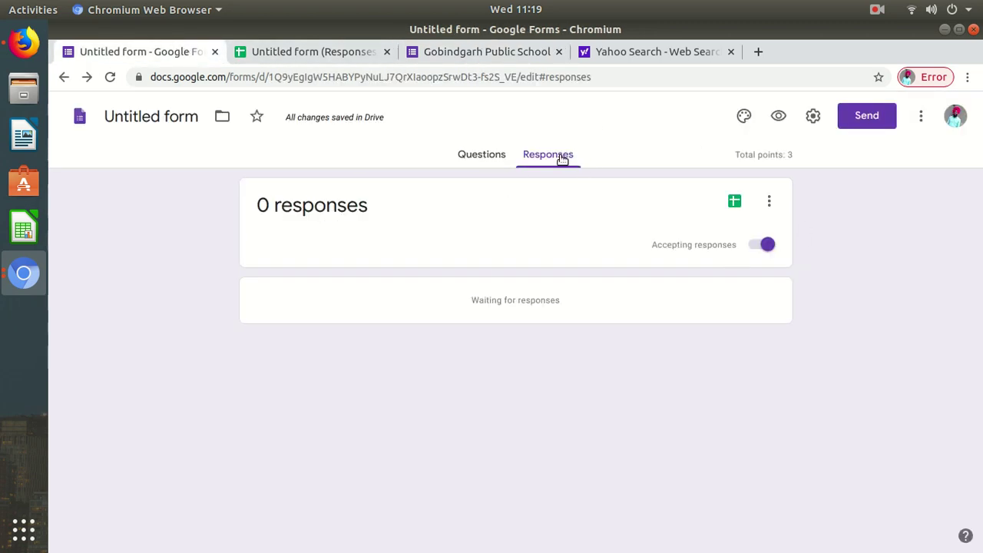
click(481, 156)
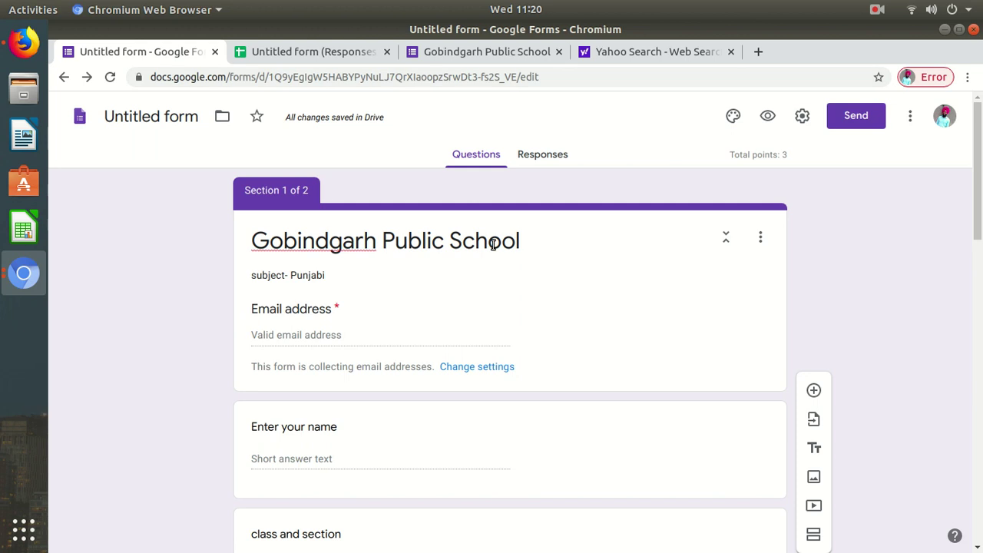
click(770, 118)
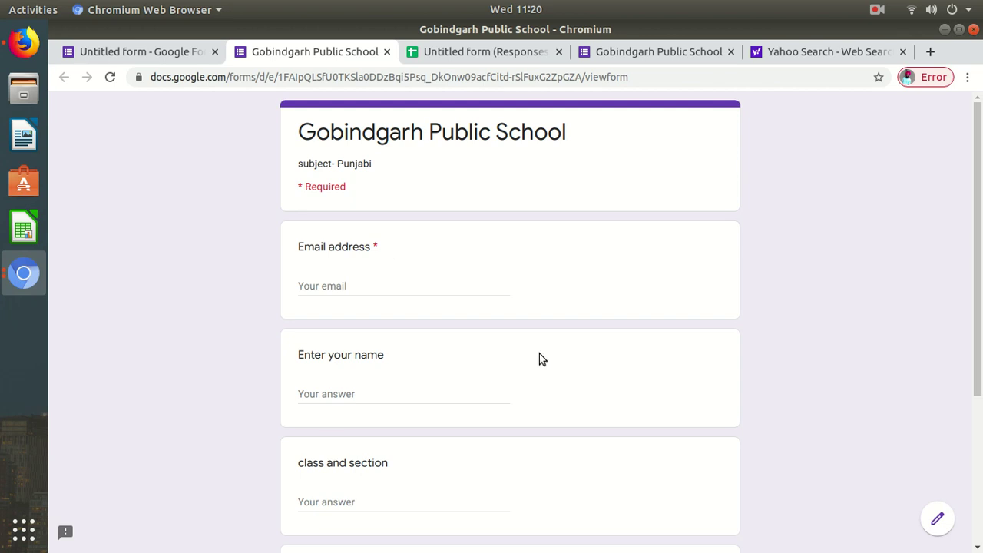
Step: Examine the email address, name, class and section, and roll number fields on the preview's first page
scroll(489, 371, down, 1)
click(396, 352)
click(365, 245)
scroll(410, 253, down, 4)
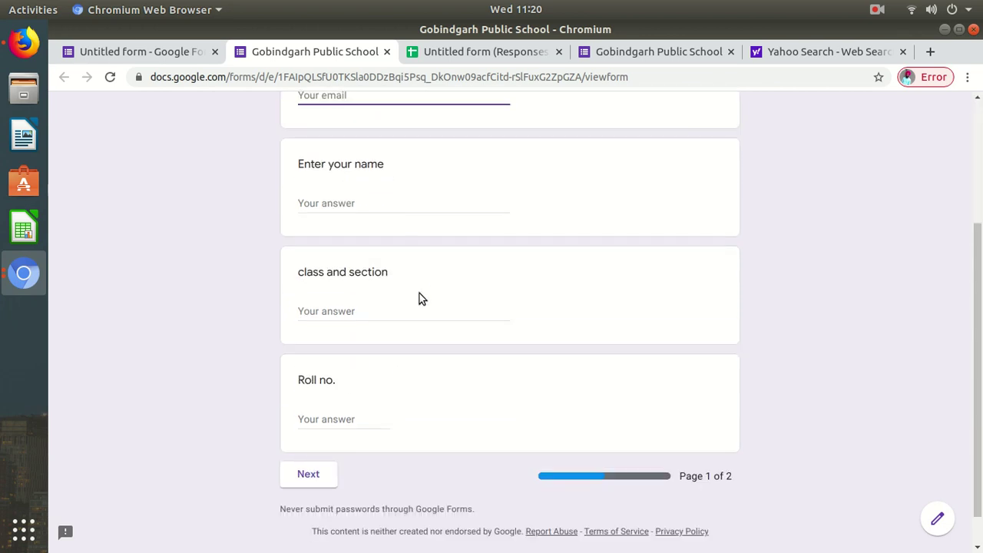
click(384, 308)
scroll(389, 326, down, 2)
click(386, 374)
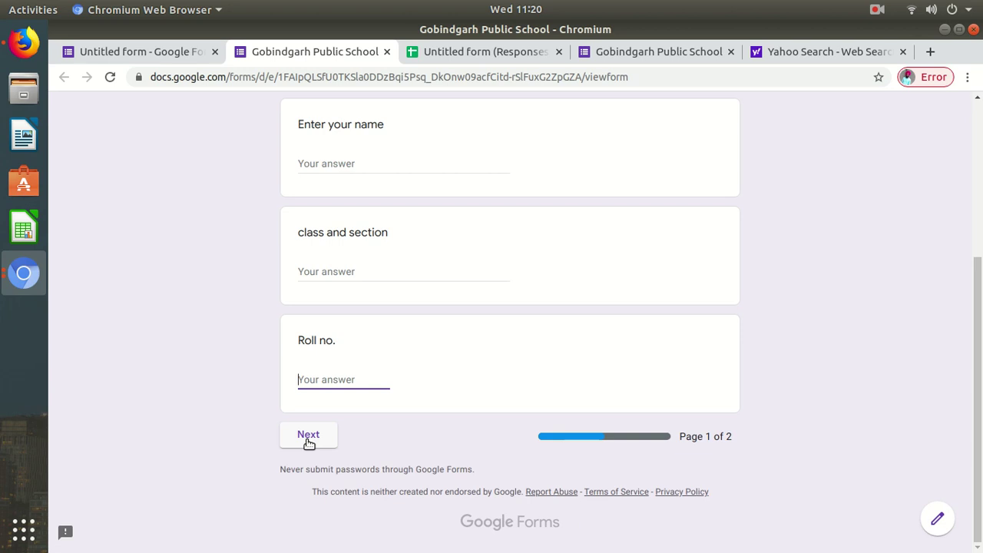
Step: Try to continue to the preview's second page with the required email address left blank
scroll(469, 295, up, 3)
scroll(476, 286, down, 3)
click(308, 435)
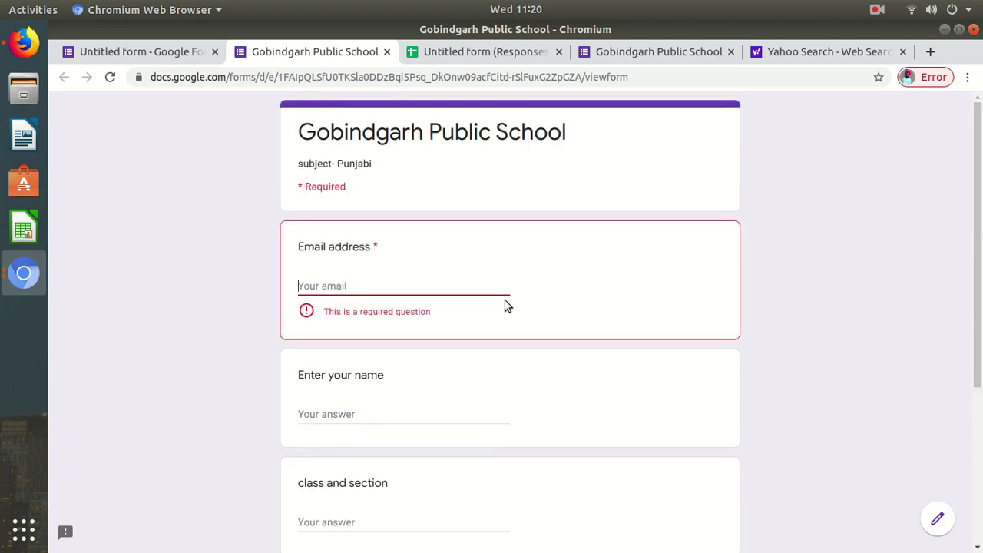
right_click(392, 266)
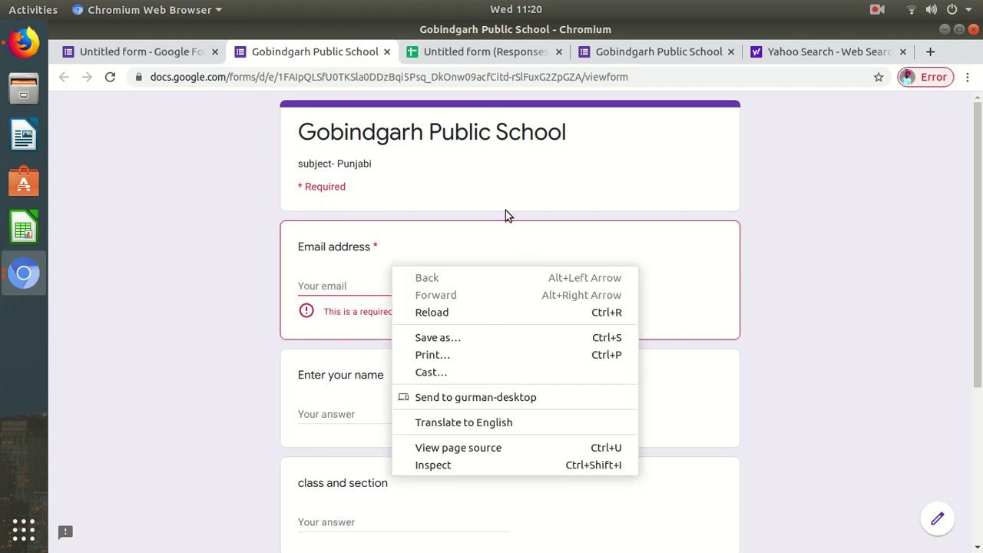
click(551, 256)
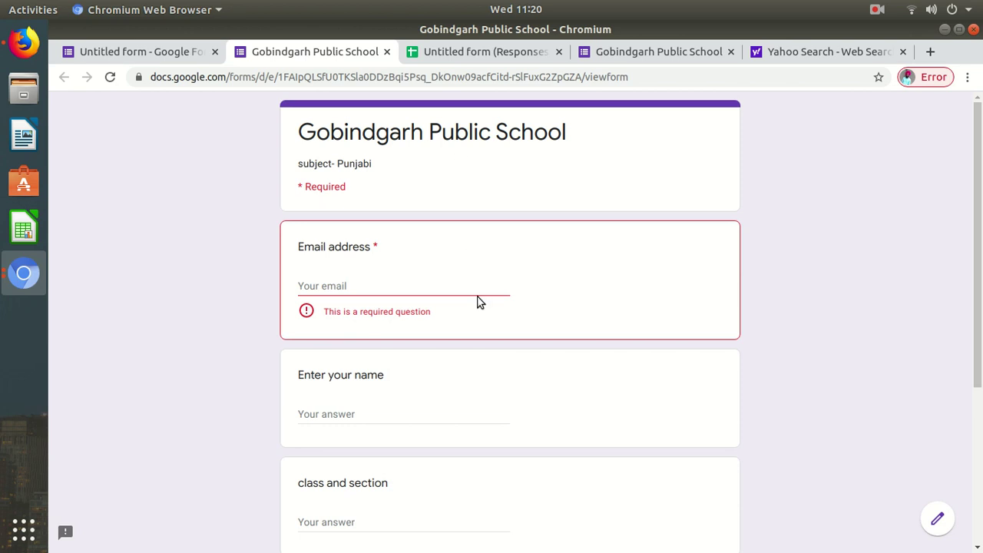
scroll(368, 331, down, 5)
click(308, 434)
Step: Turn off email address collection in the form's general settings and save the change
click(193, 51)
click(470, 368)
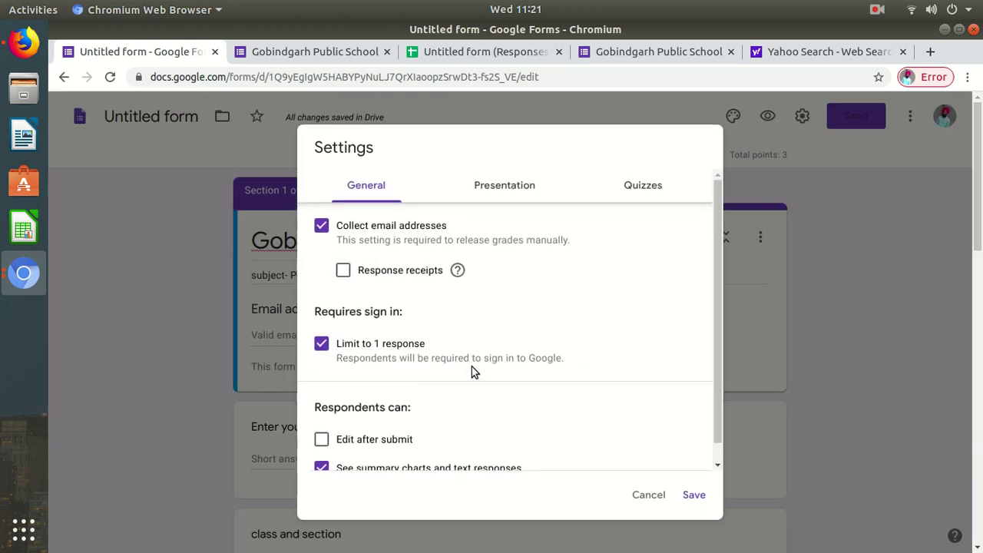
click(323, 226)
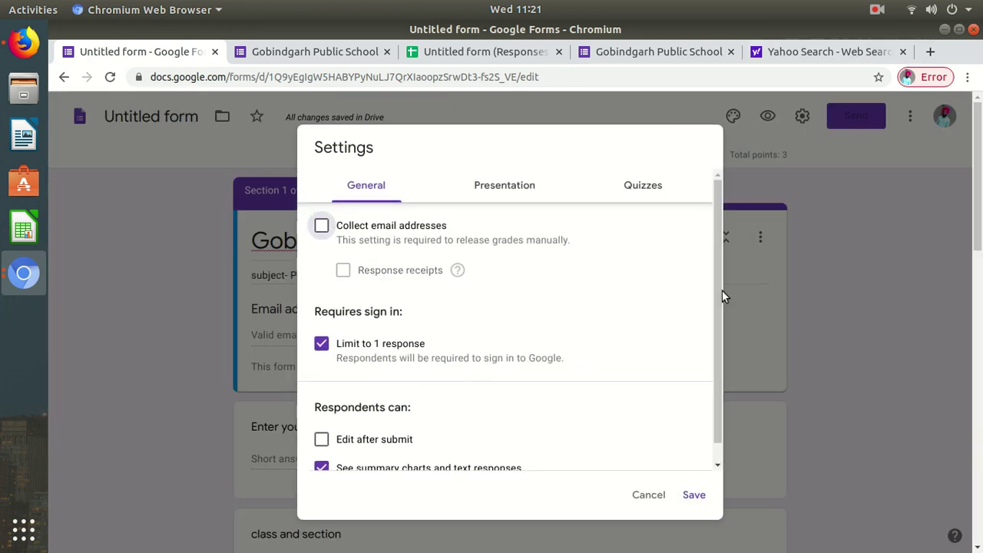
click(695, 496)
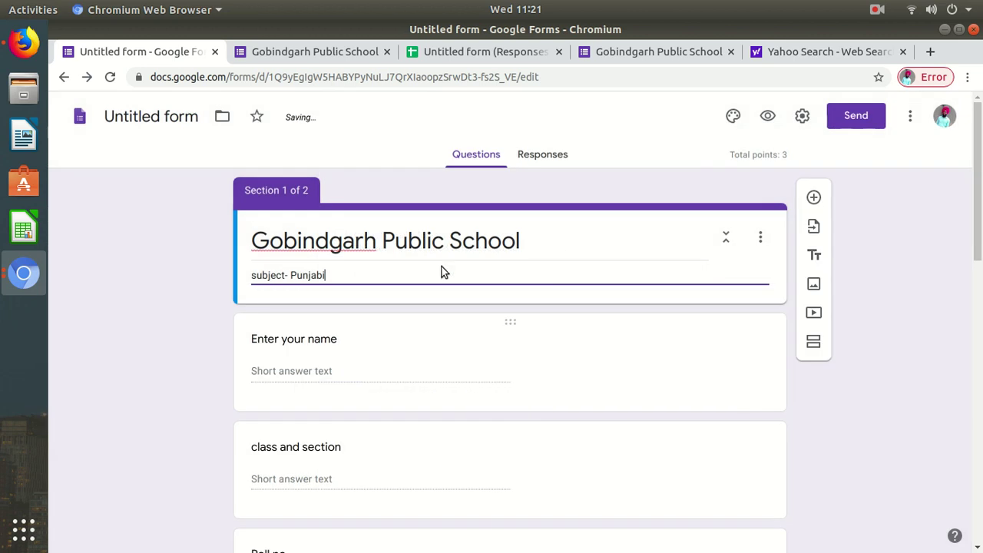
Step: Open a new preview of the form and submit a test response with all fields and questions on both pages left blank
click(769, 125)
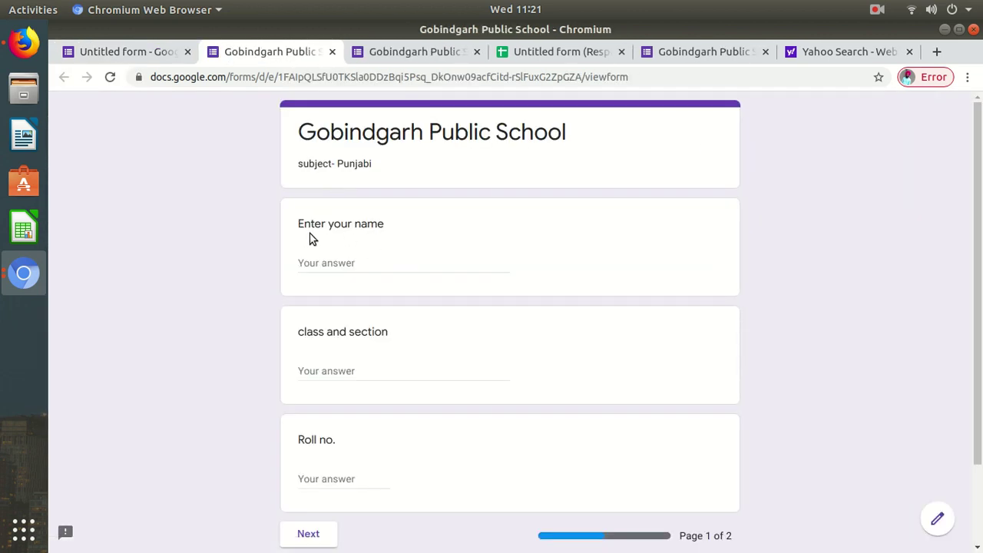
scroll(462, 319, down, 1)
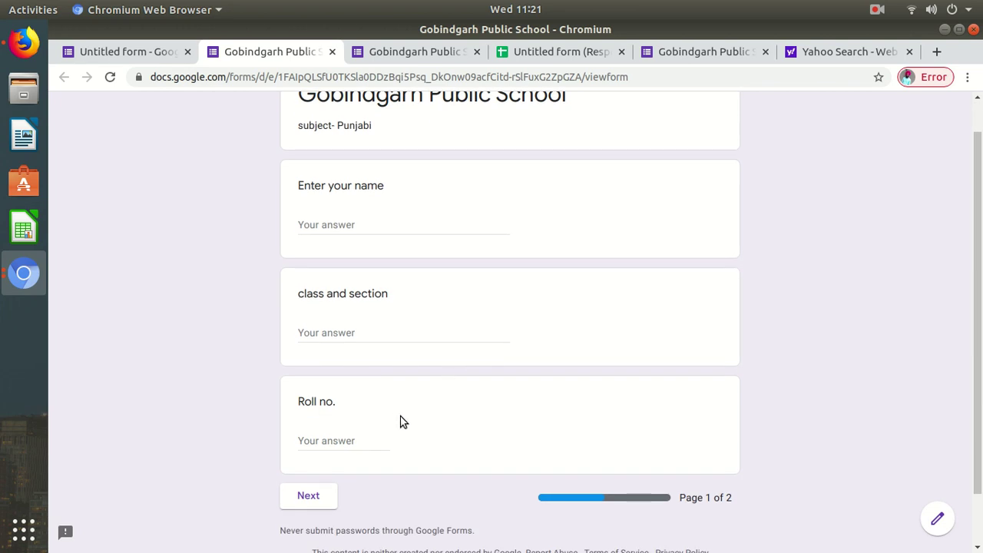
scroll(353, 384, down, 2)
click(309, 436)
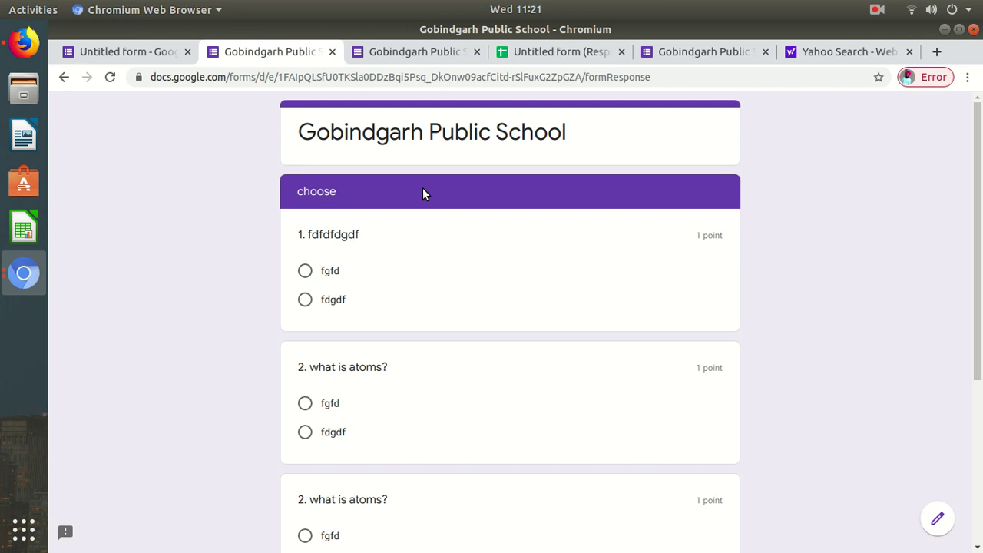
scroll(453, 253, down, 5)
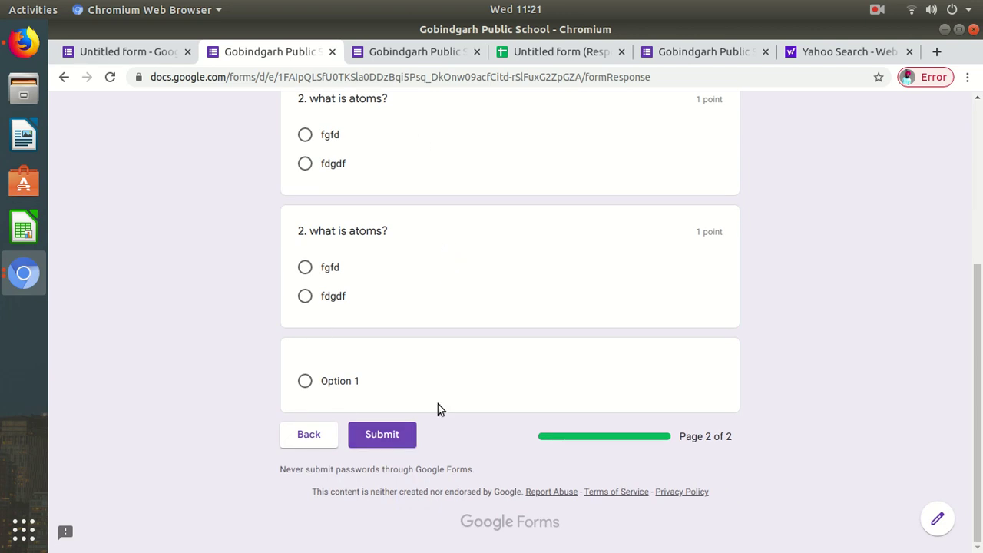
click(387, 440)
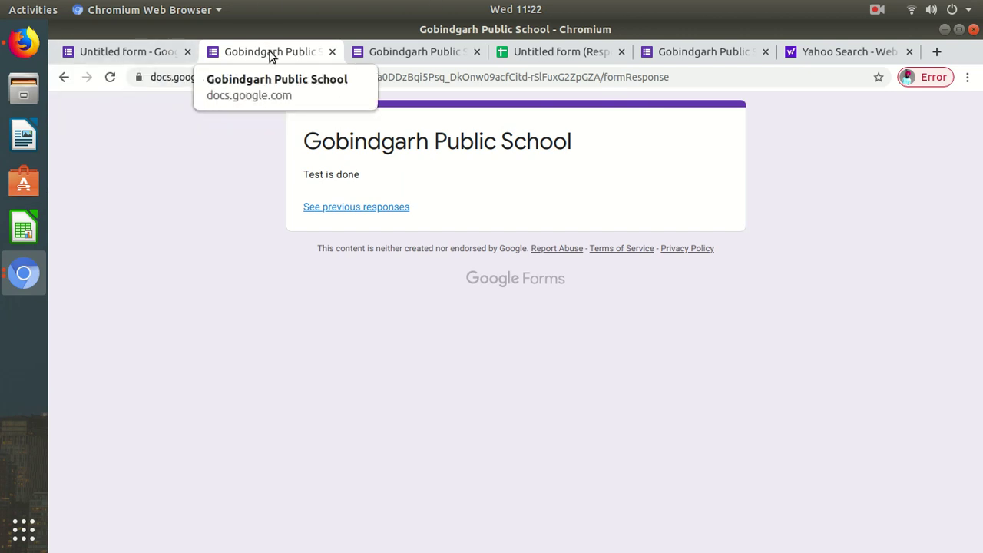
Step: Return to the form editor and examine the response summary's insights, points distribution, frequently missed questions and student detail answers
click(151, 52)
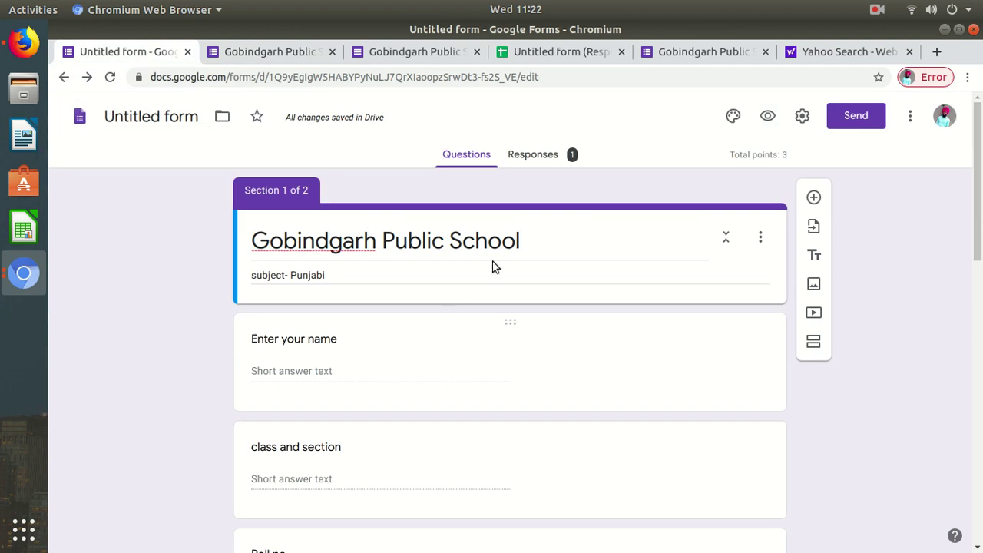
click(544, 157)
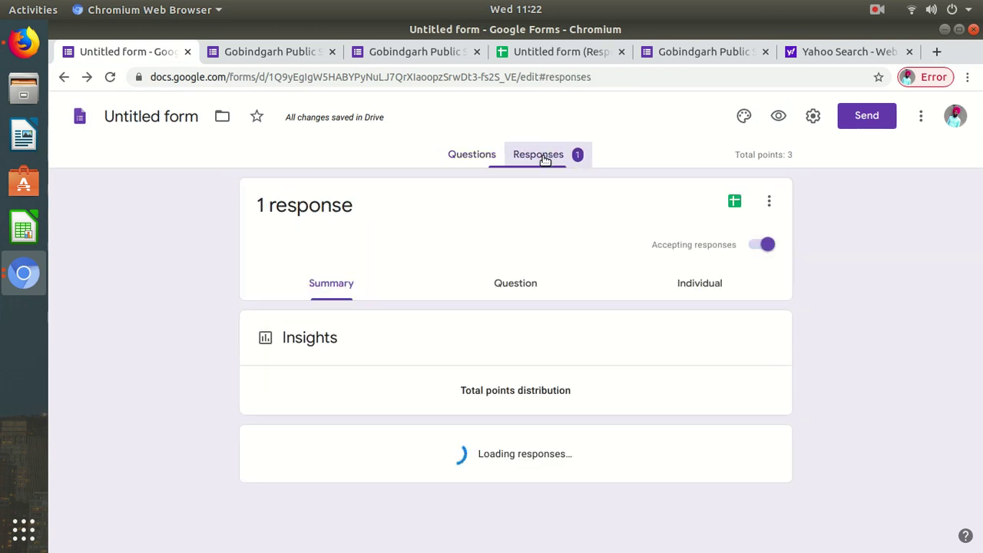
scroll(430, 346, down, 2)
scroll(449, 323, down, 10)
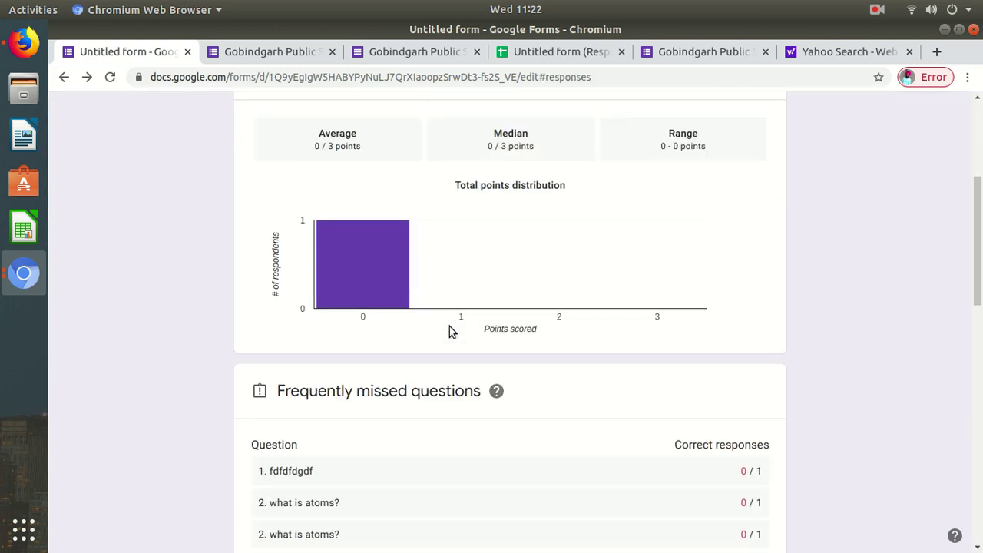
scroll(442, 307, down, 6)
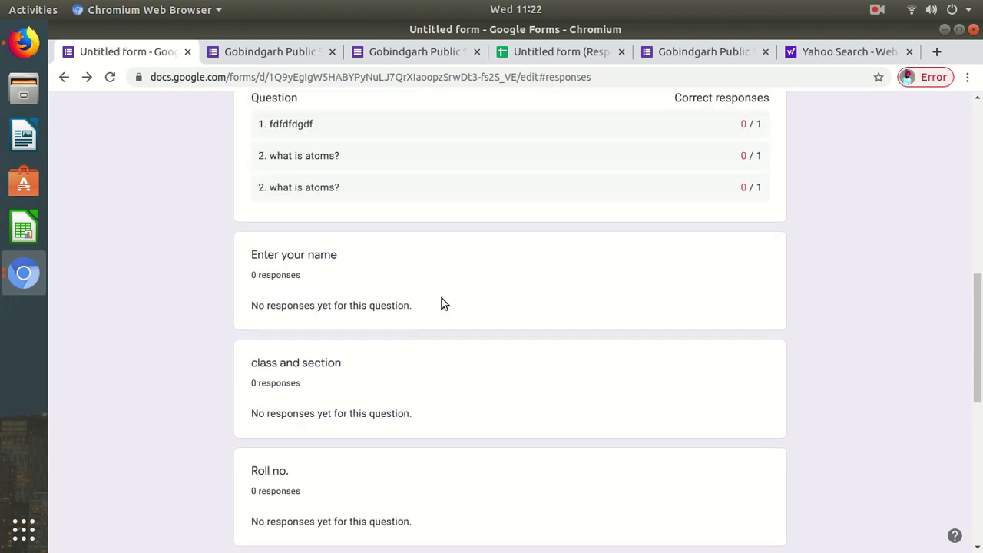
scroll(442, 304, up, 15)
scroll(495, 476, up, 2)
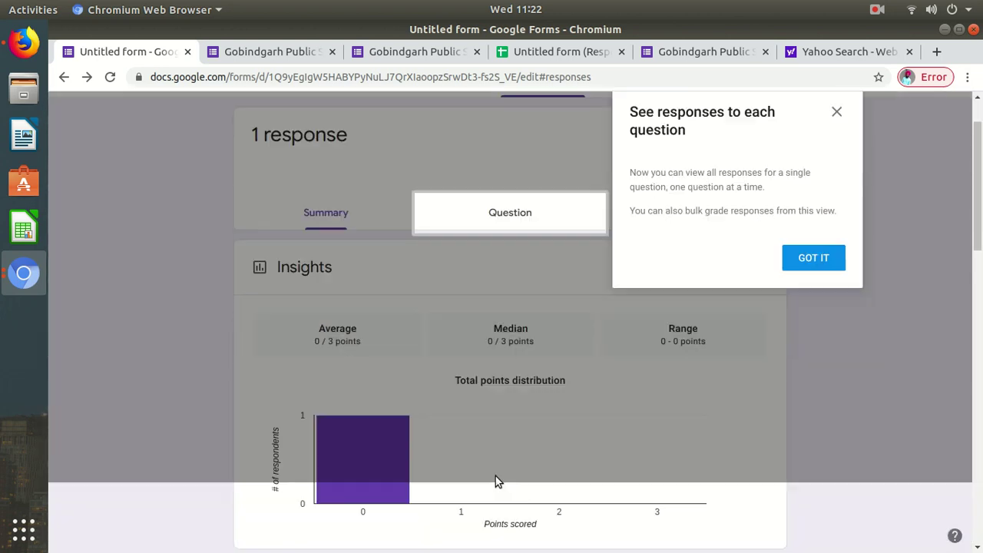
scroll(735, 343, down, 5)
scroll(806, 169, up, 3)
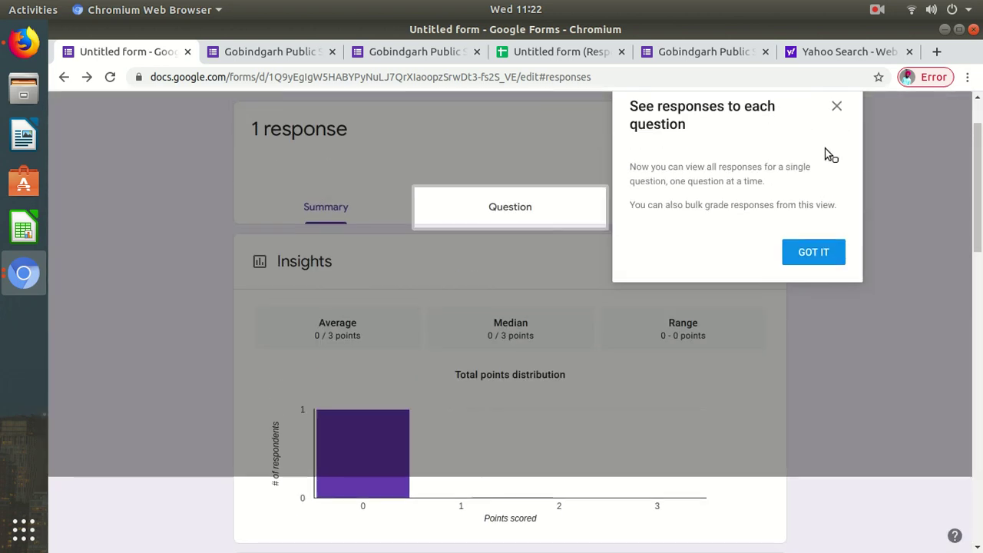
Step: Dismiss the tip about viewing responses to each question and review the frequently missed questions in the summary
click(836, 106)
scroll(726, 361, down, 5)
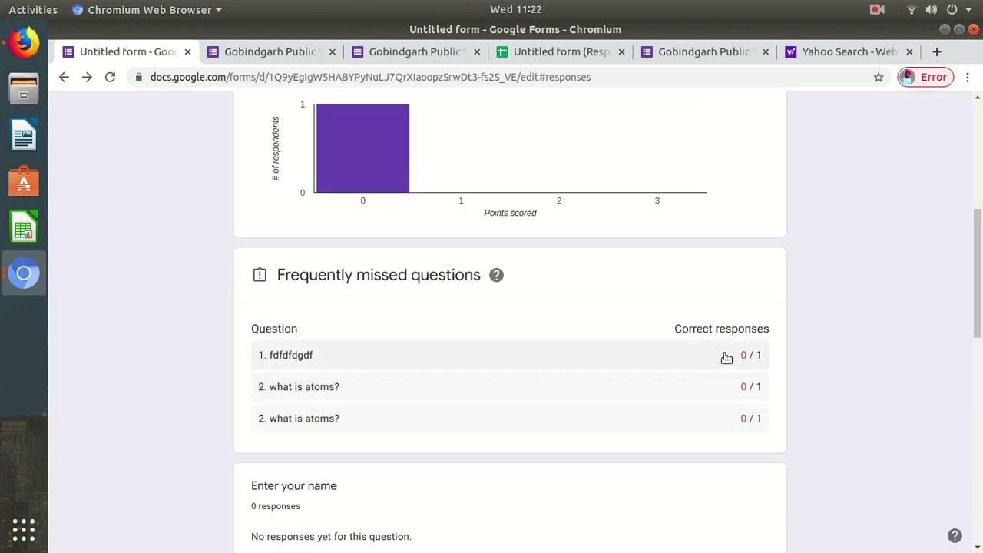
scroll(406, 384, down, 2)
scroll(407, 380, down, 2)
scroll(407, 376, up, 8)
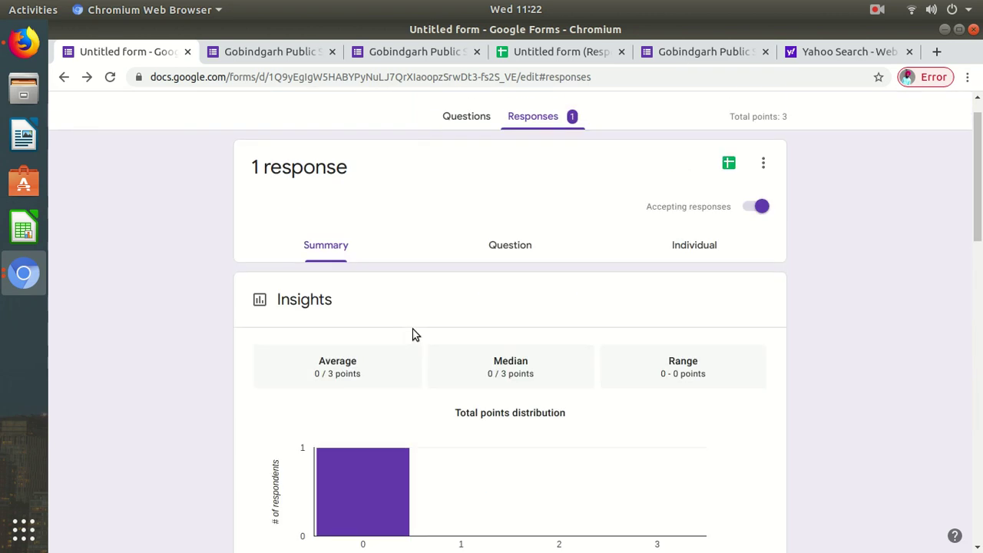
Step: View the submitted response in the linked Google Sheets spreadsheet, and return to the form's response summary
scroll(723, 170, down, 1)
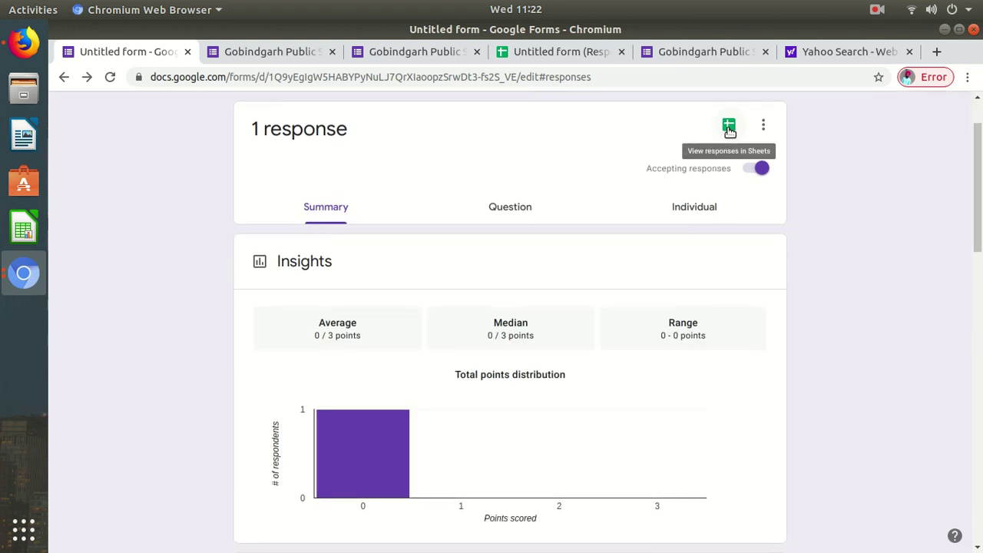
click(729, 128)
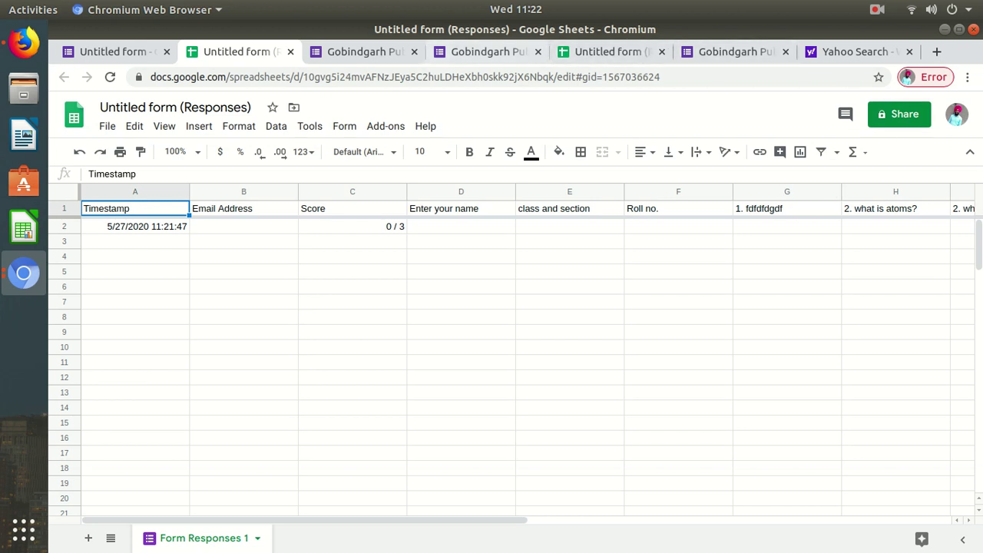
click(148, 52)
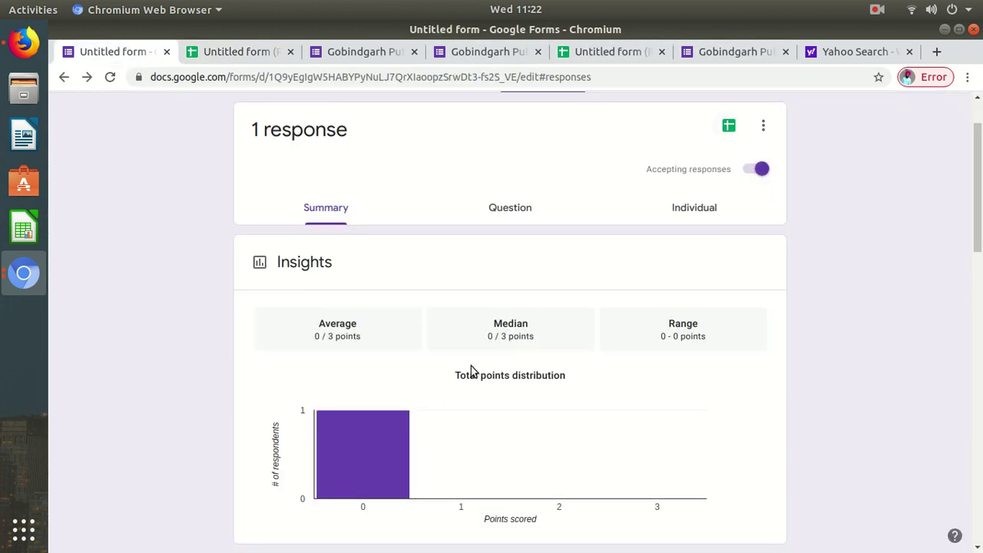
Step: Go back to the form's questions and review both sections, opening the first multiple-choice question under "choose" for editing
click(465, 156)
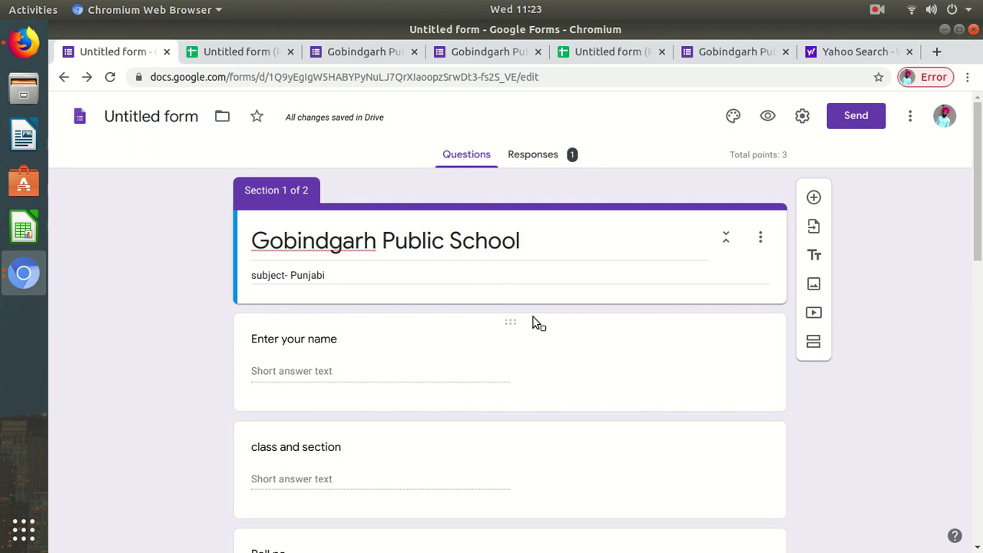
scroll(546, 362, down, 5)
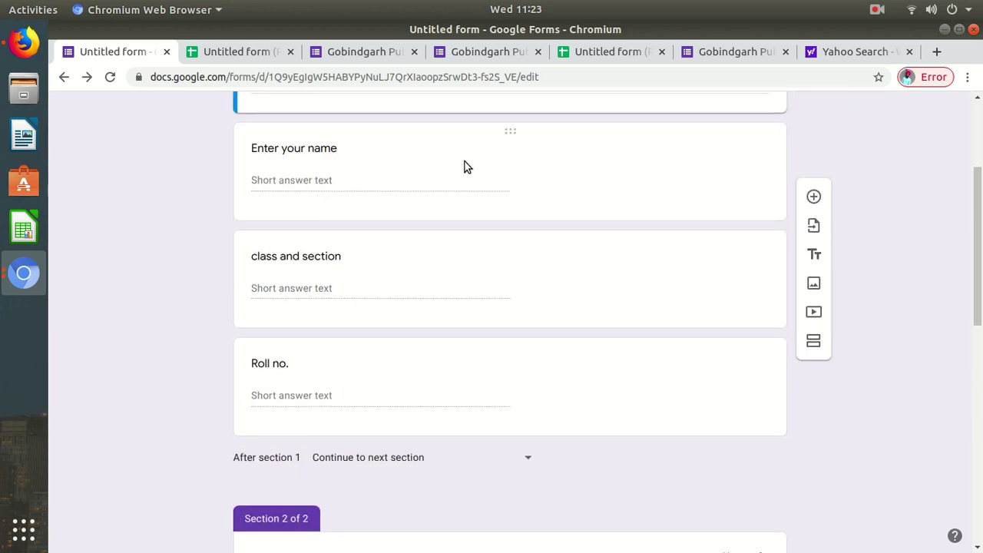
scroll(430, 223, down, 4)
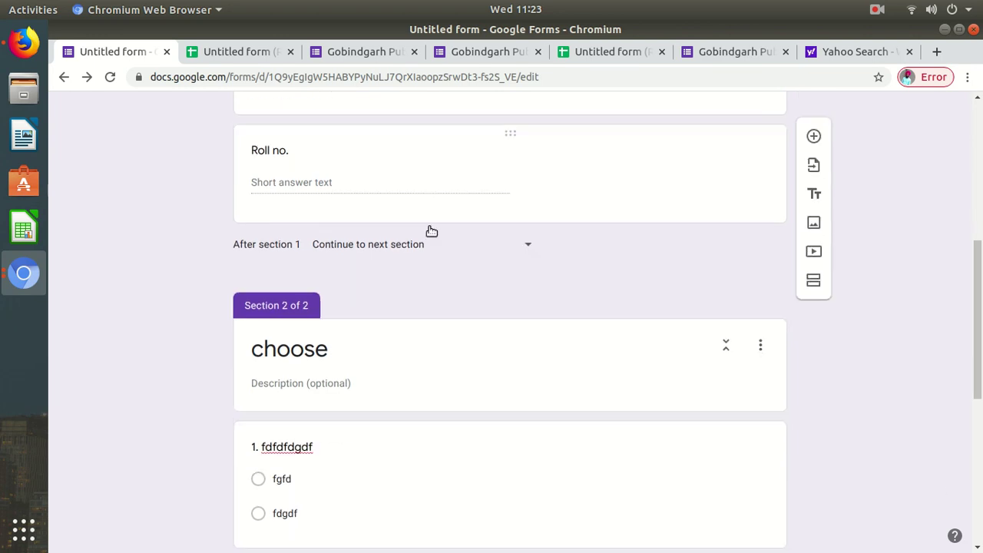
scroll(429, 232, down, 4)
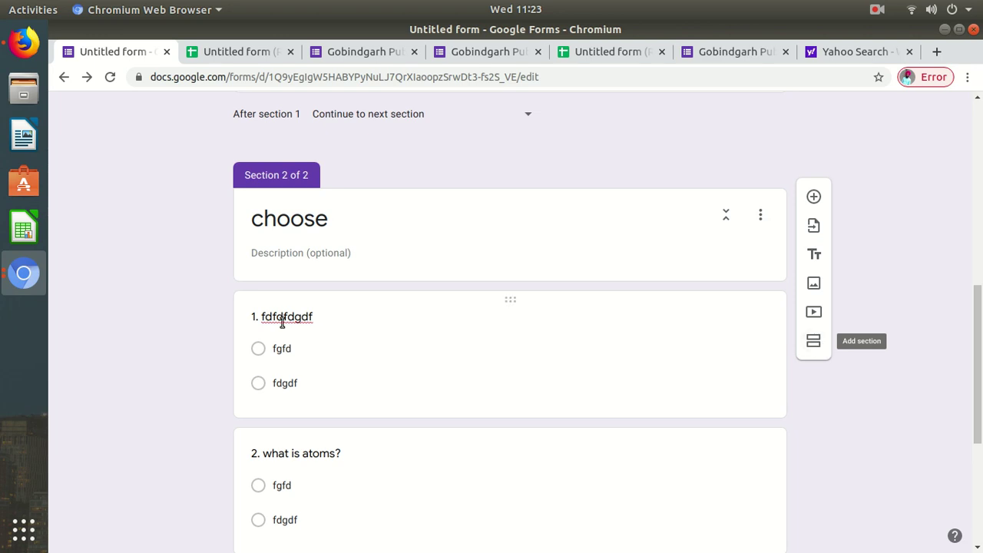
scroll(361, 223, down, 2)
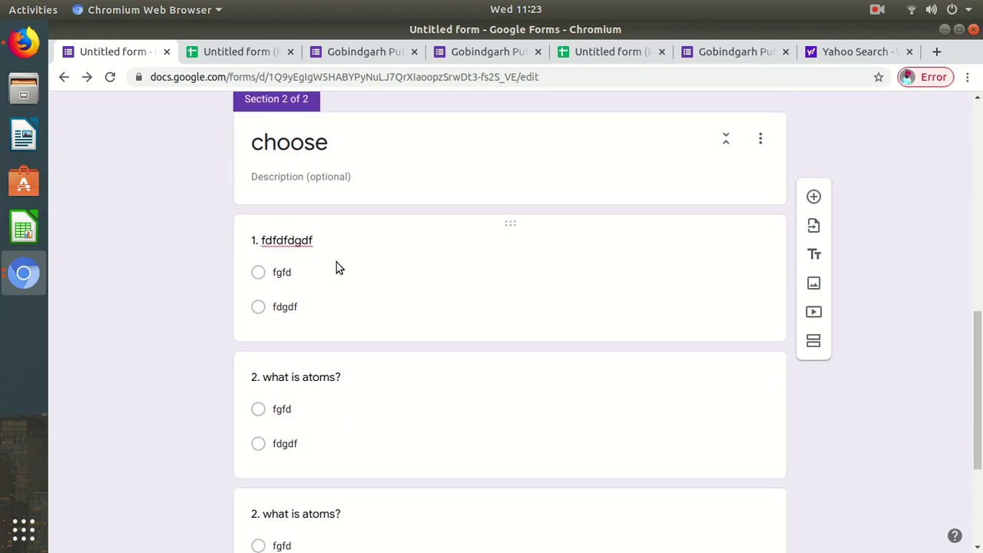
click(432, 277)
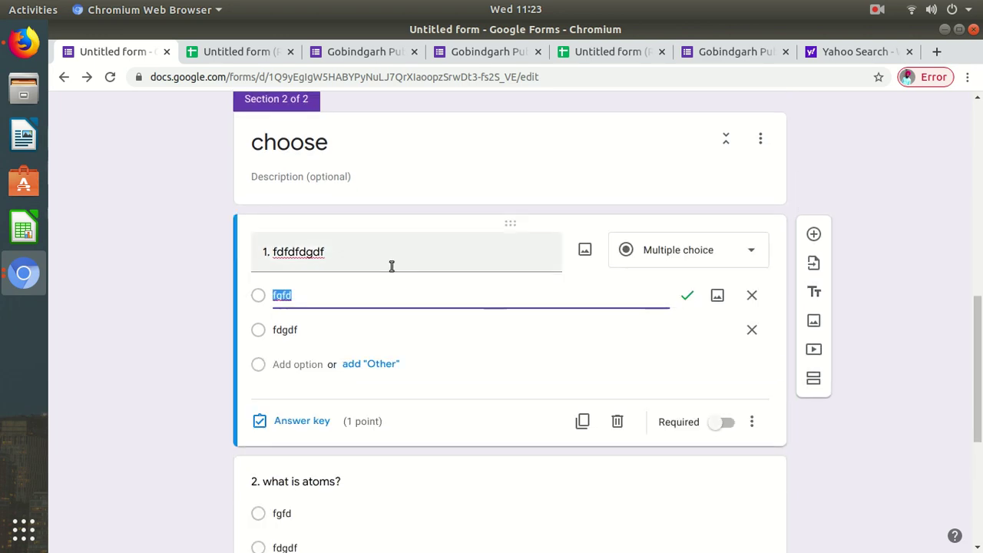
scroll(392, 261, down, 4)
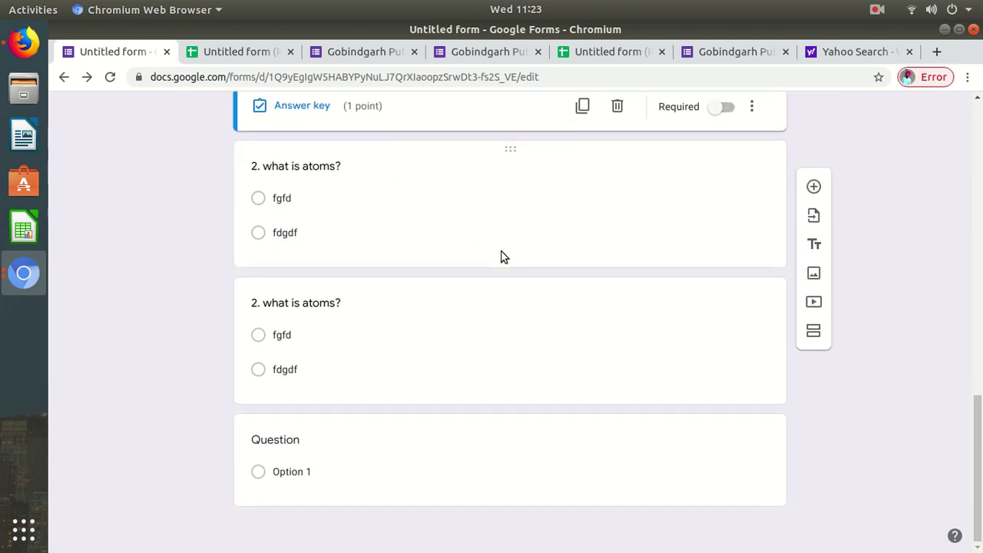